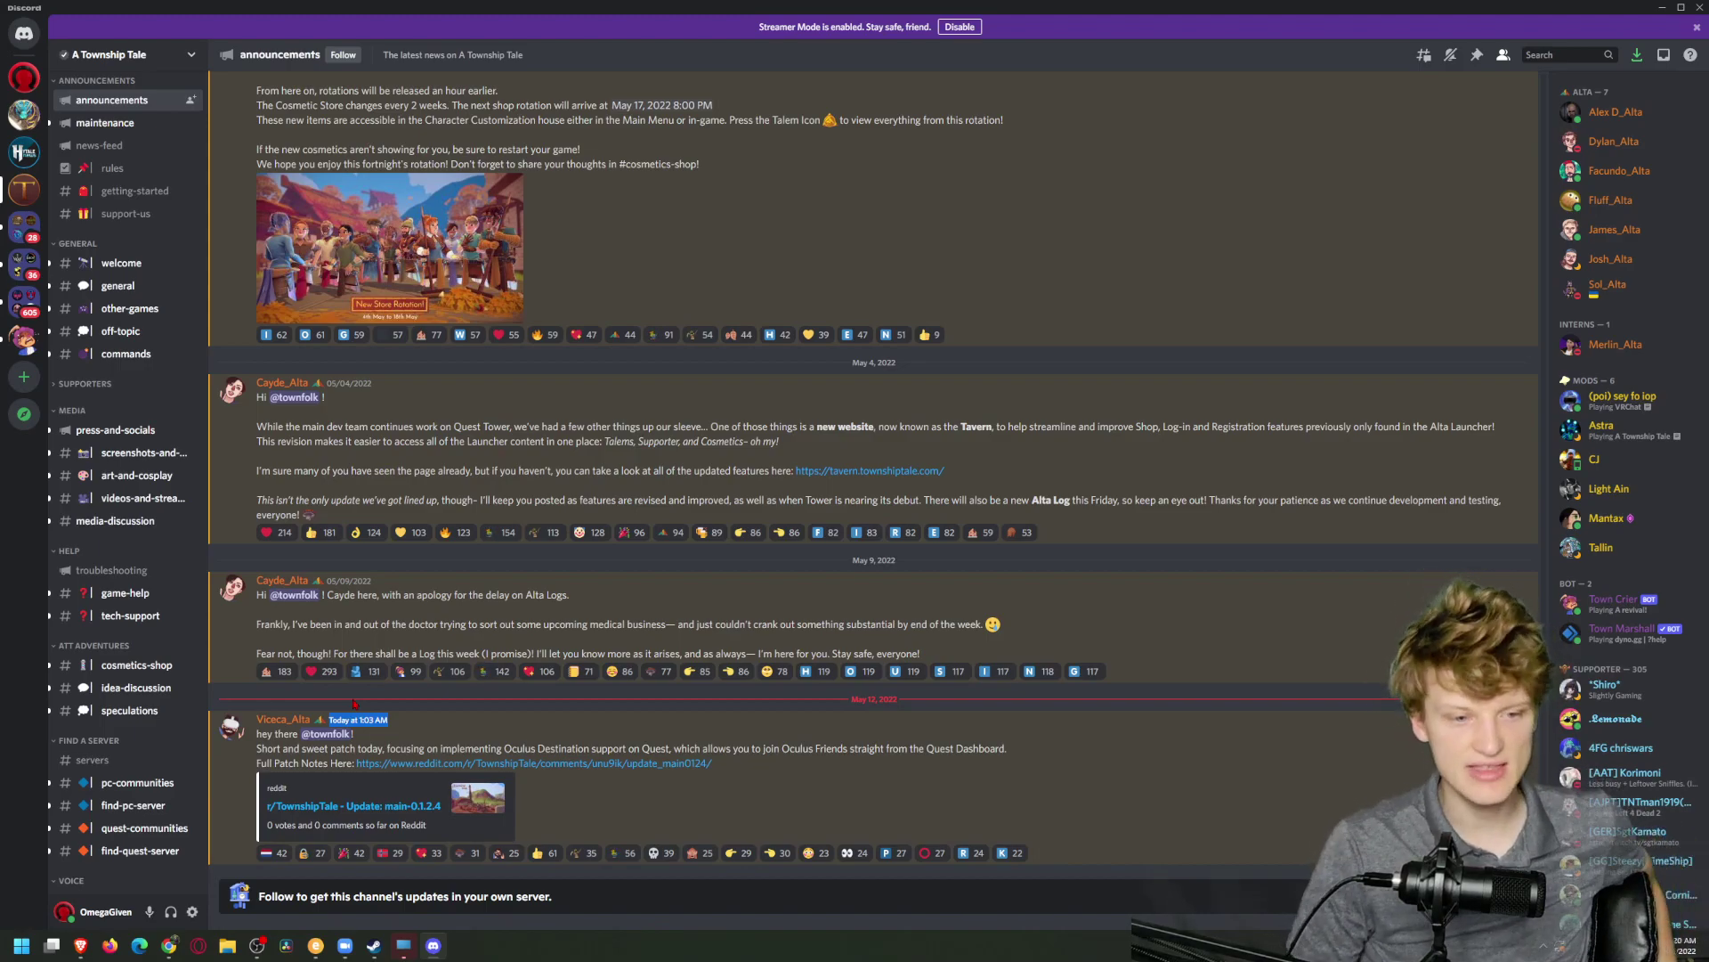
Step: Highlight and read the latest #announcements message about Oculus Destination support on Quest
{"action": "left_click_drag", "start_coordinate": [258, 748], "coordinate": [310, 750]}
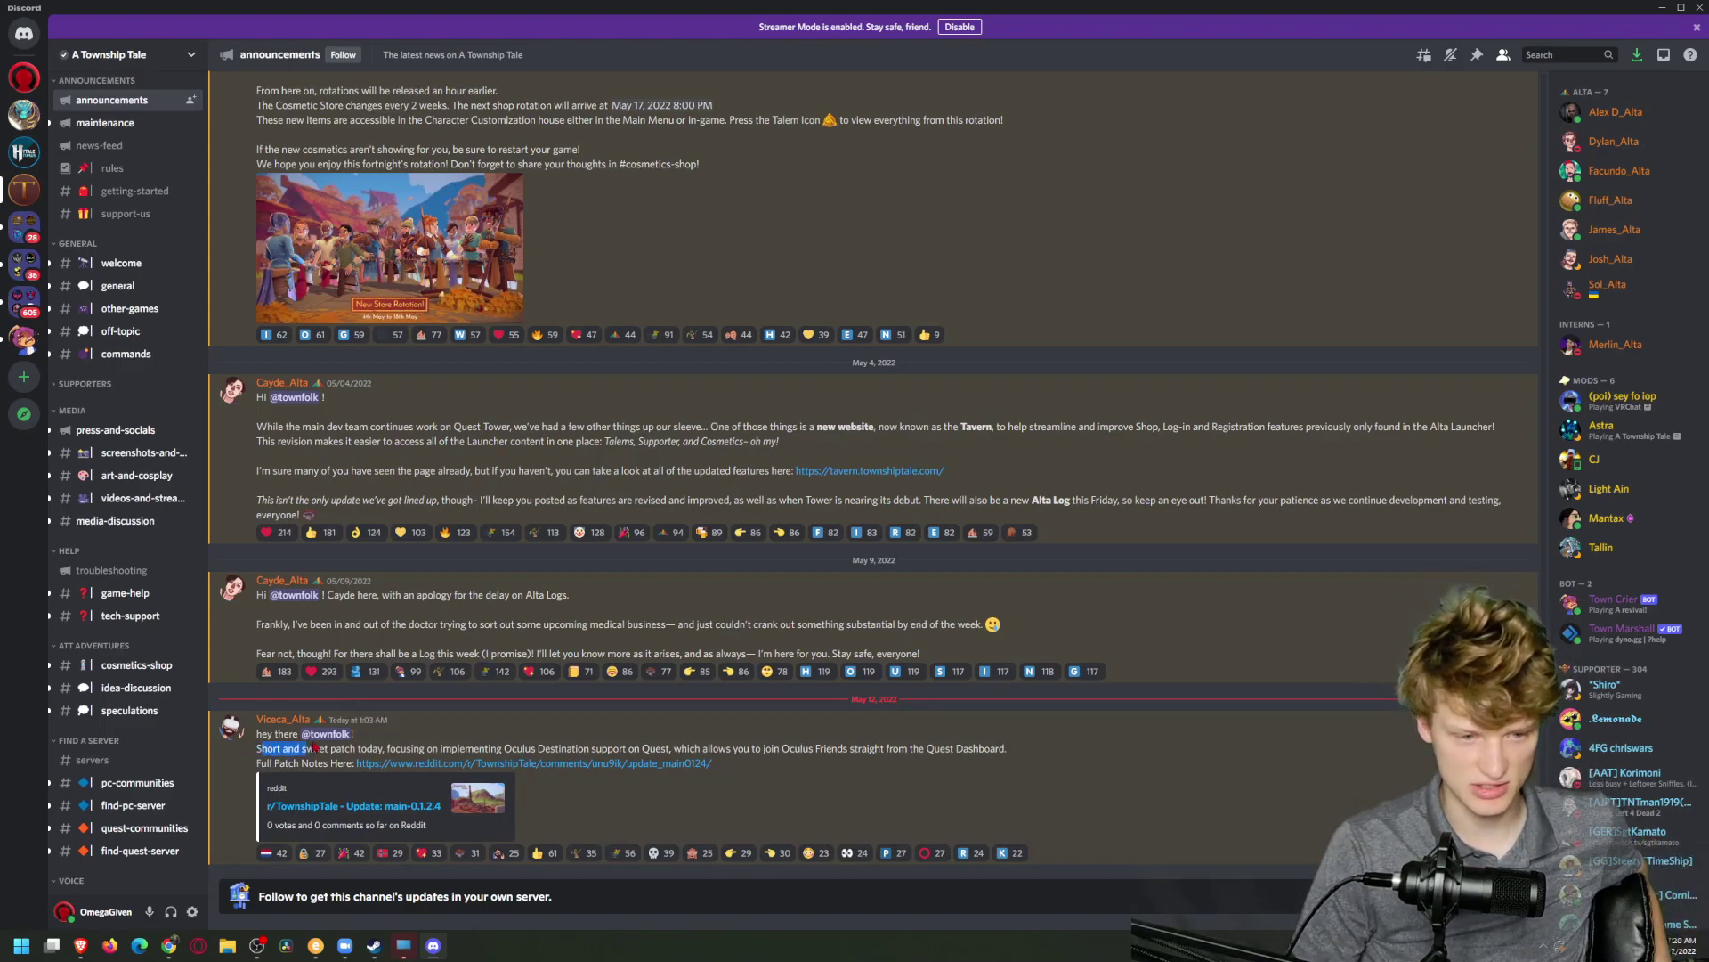
{"action": "left_click_drag", "start_coordinate": [423, 750], "coordinate": [508, 750]}
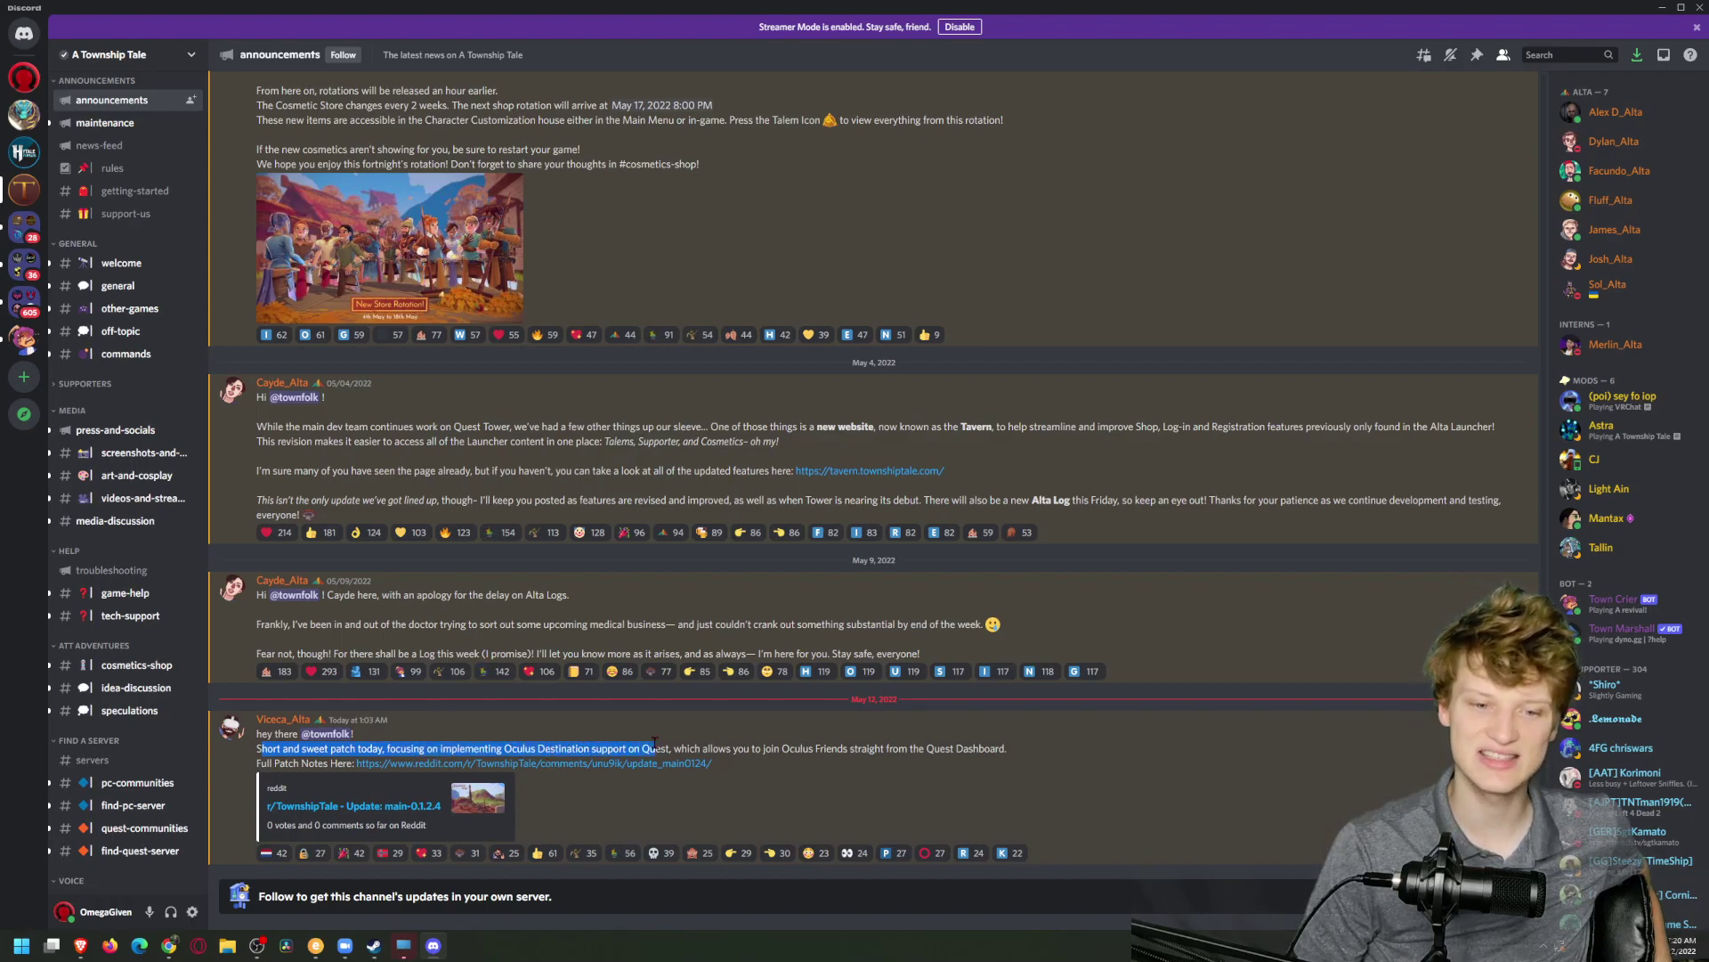
{"action": "left_click_drag", "start_coordinate": [718, 746], "coordinate": [743, 748]}
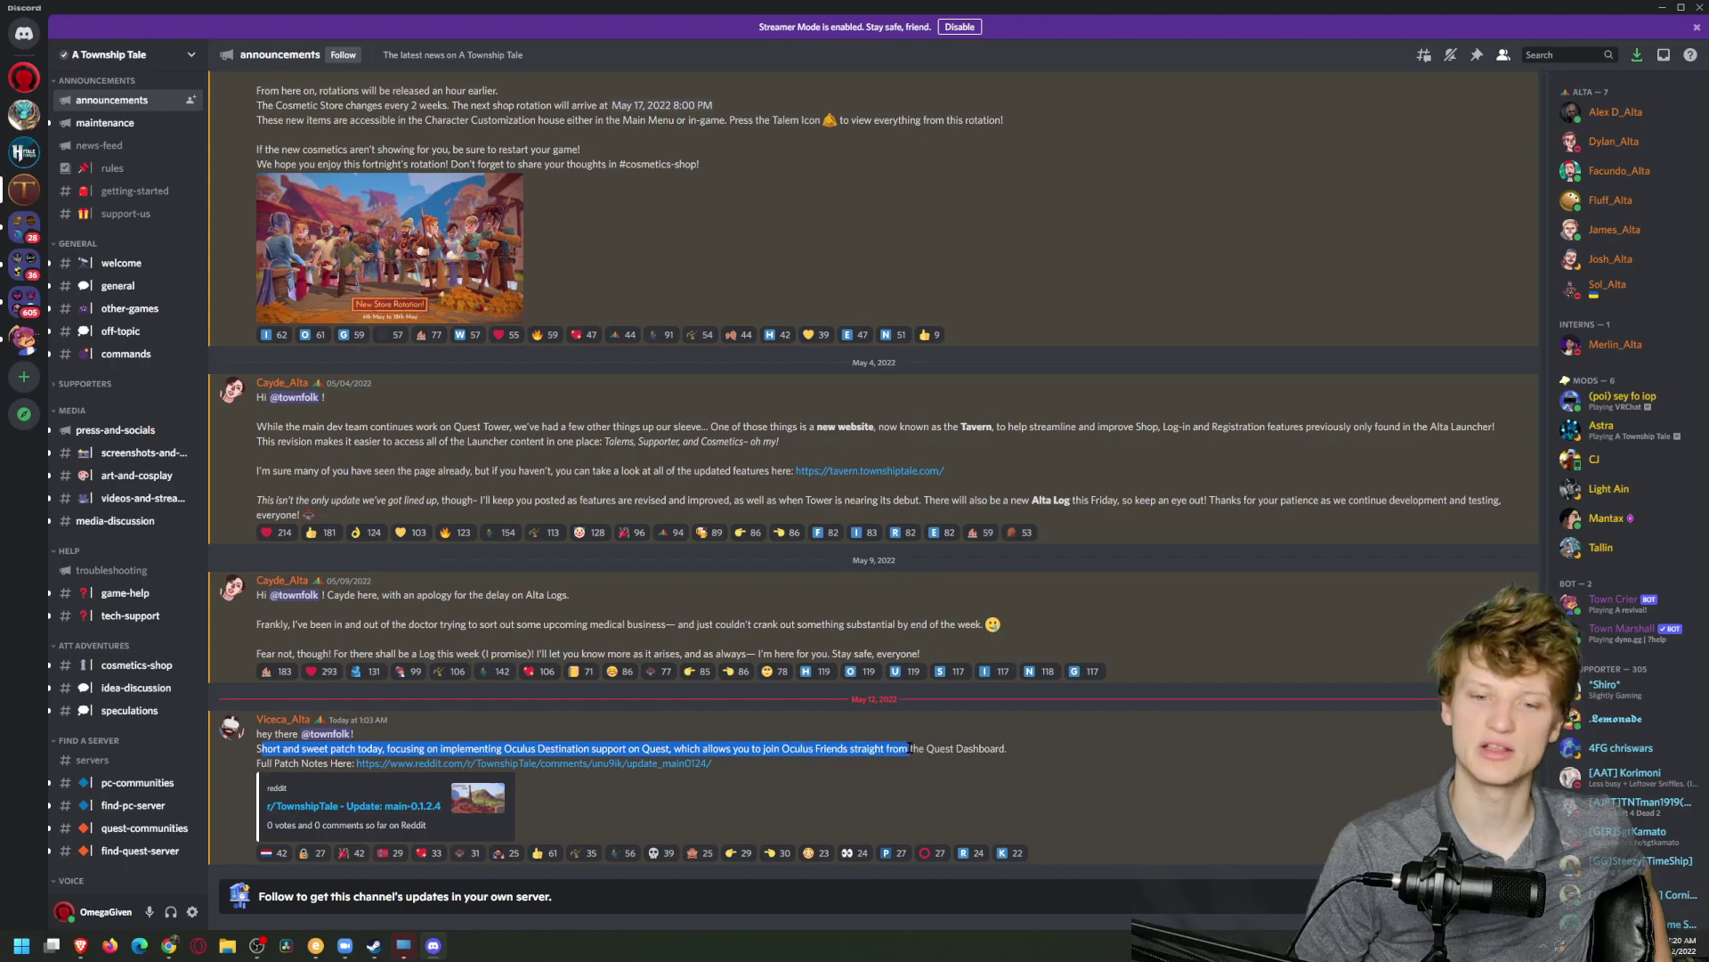
{"action": "right_click", "coordinate": [1011, 761]}
{"action": "left_click", "coordinate": [287, 756]}
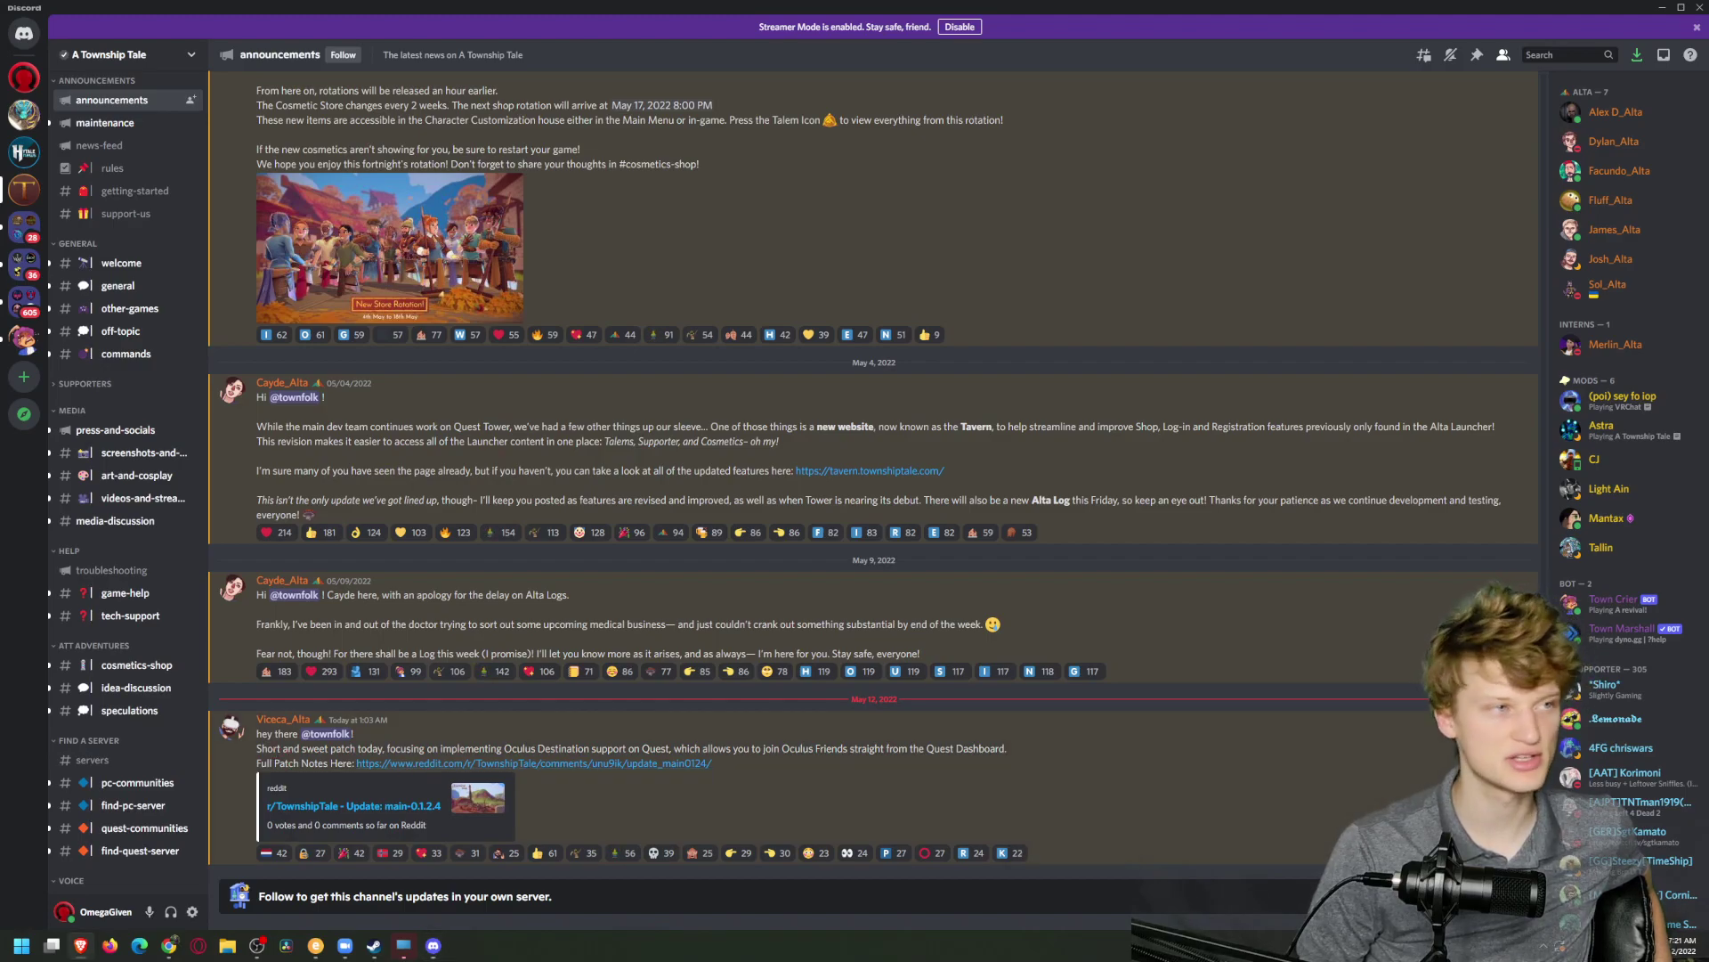
Step: Open the linked main-0.1.2.4 Reddit post full-screen and read its title and opening paragraph
{"action": "left_click", "coordinate": [534, 763]}
{"action": "double_click", "coordinate": [678, 163]}
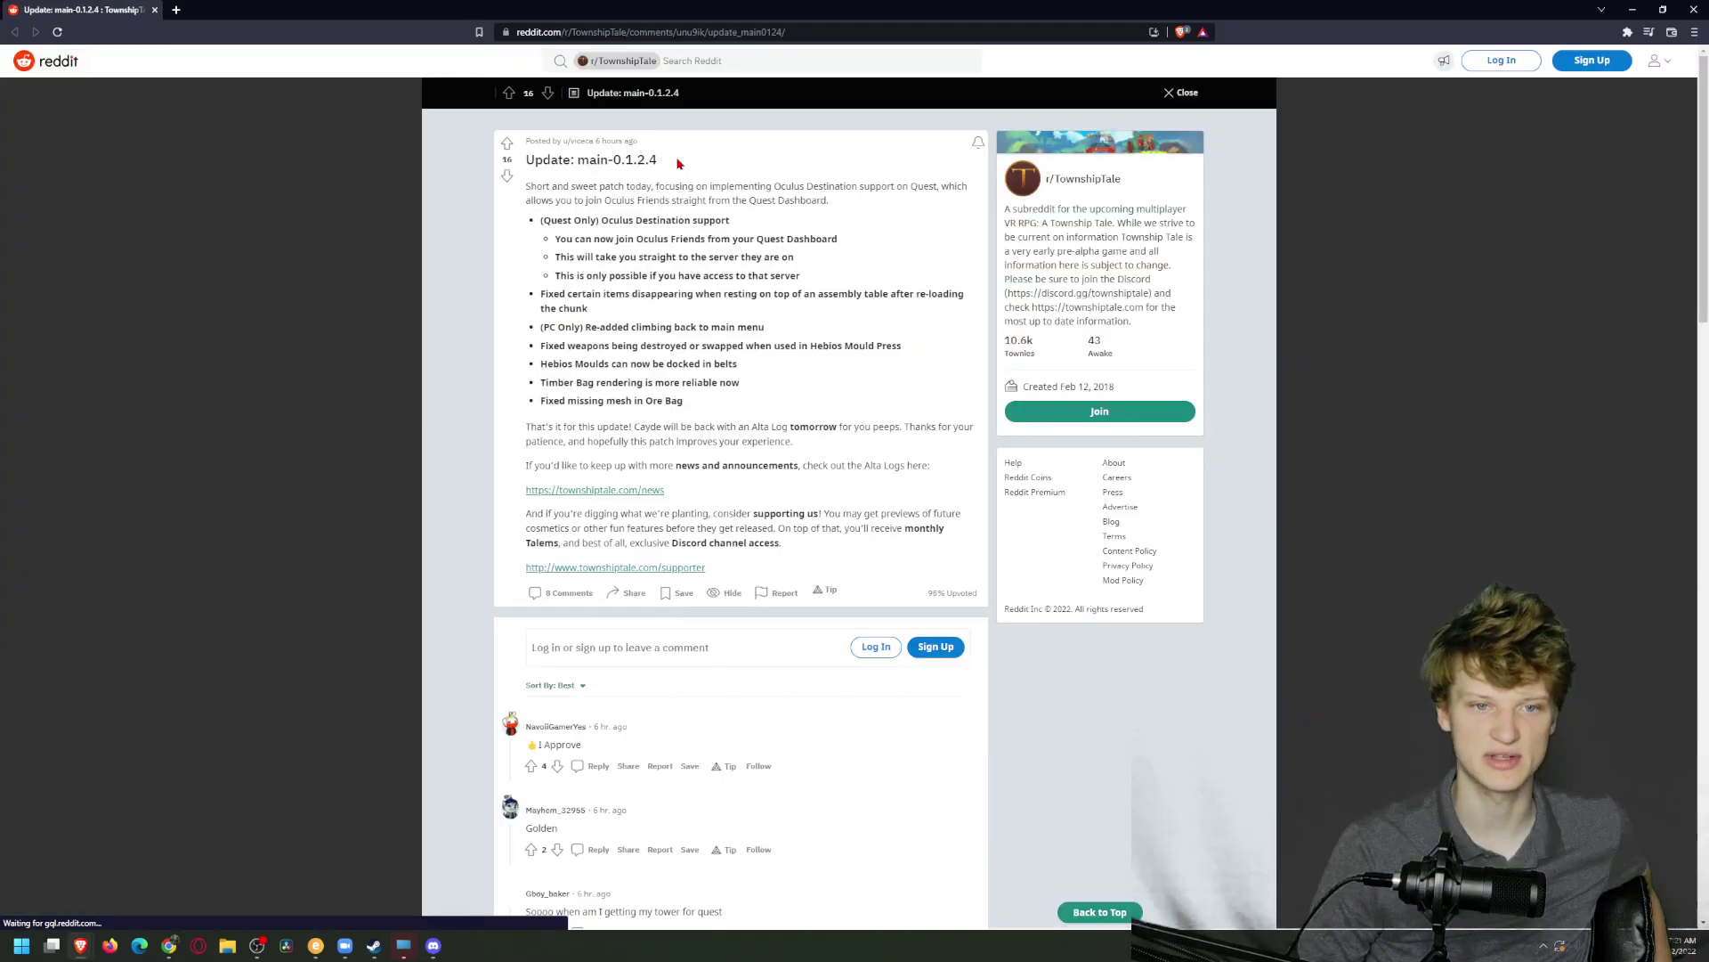
{"action": "scroll", "coordinate": [775, 438], "scroll_direction": "up", "scroll_amount": 4}
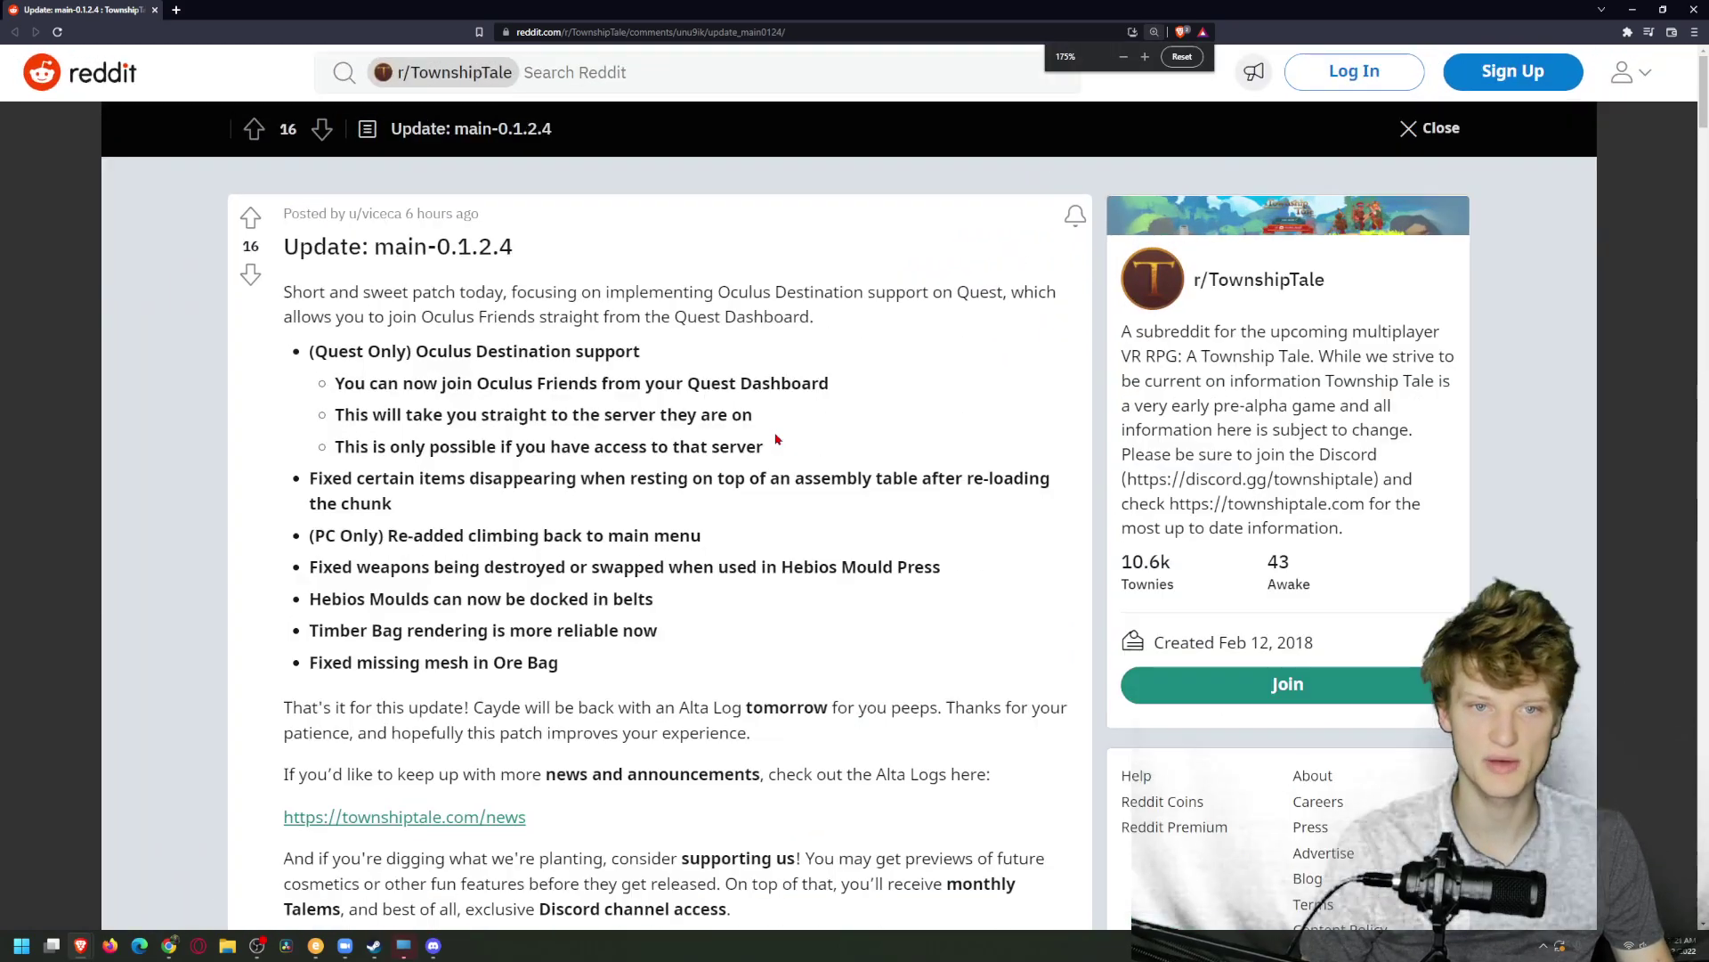
{"action": "scroll", "coordinate": [775, 439], "scroll_direction": "up", "scroll_amount": 2}
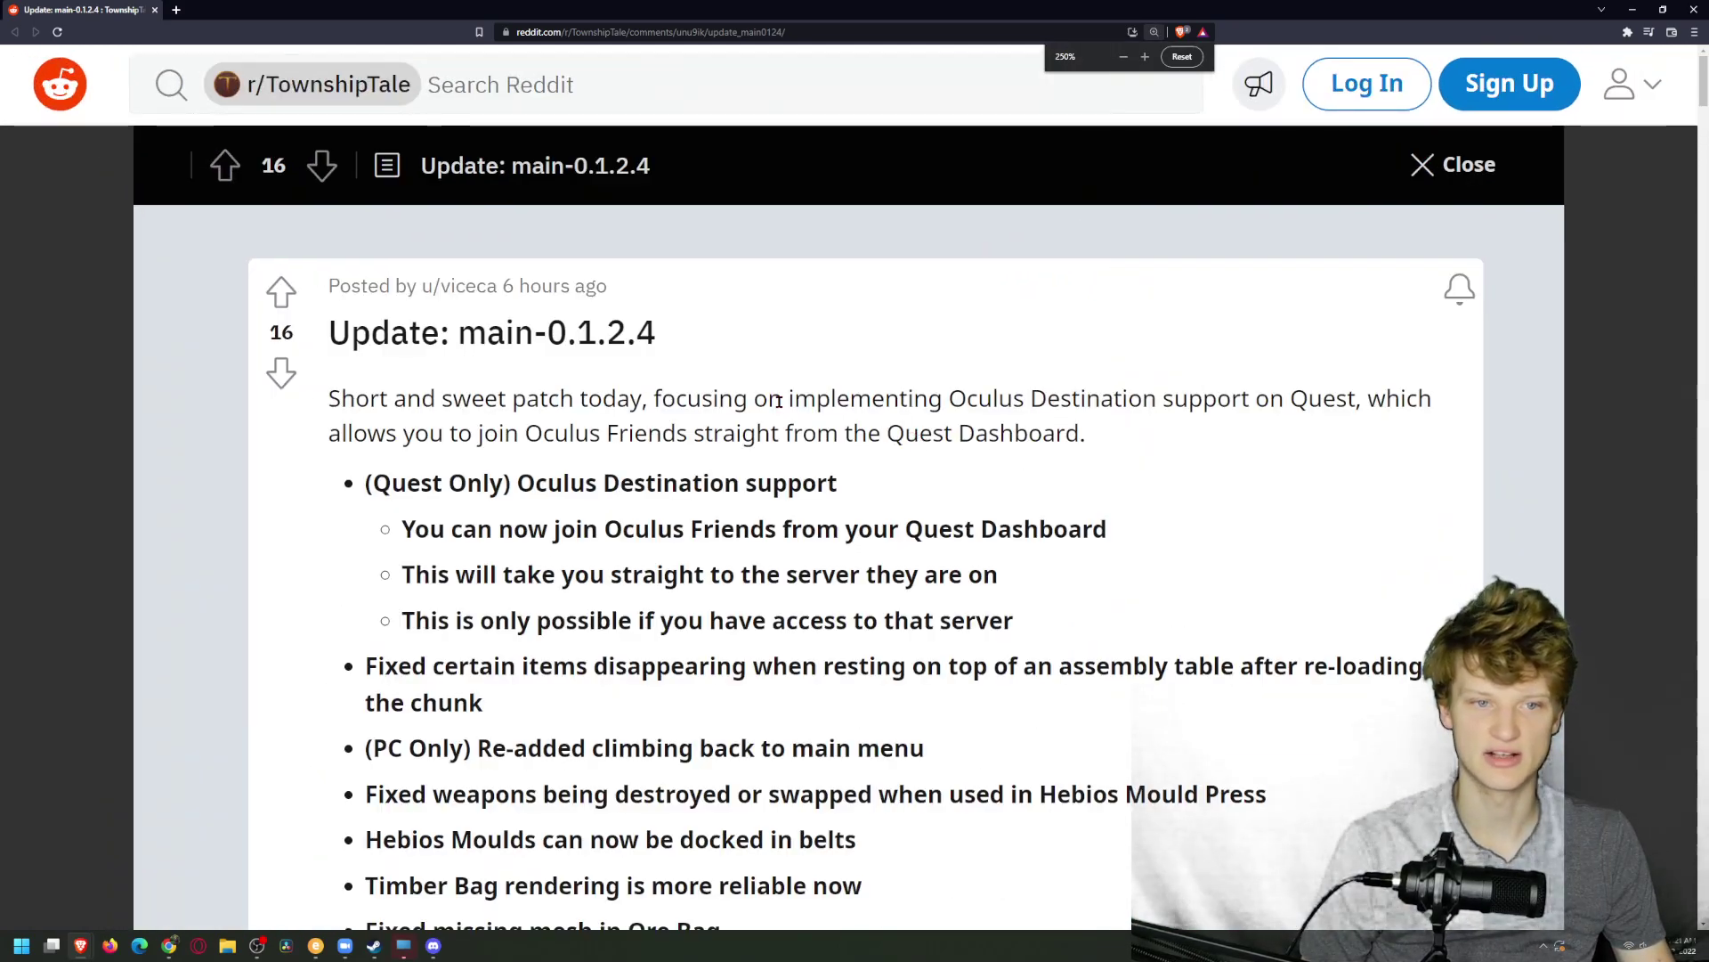
{"action": "left_click_drag", "start_coordinate": [465, 334], "coordinate": [598, 334]}
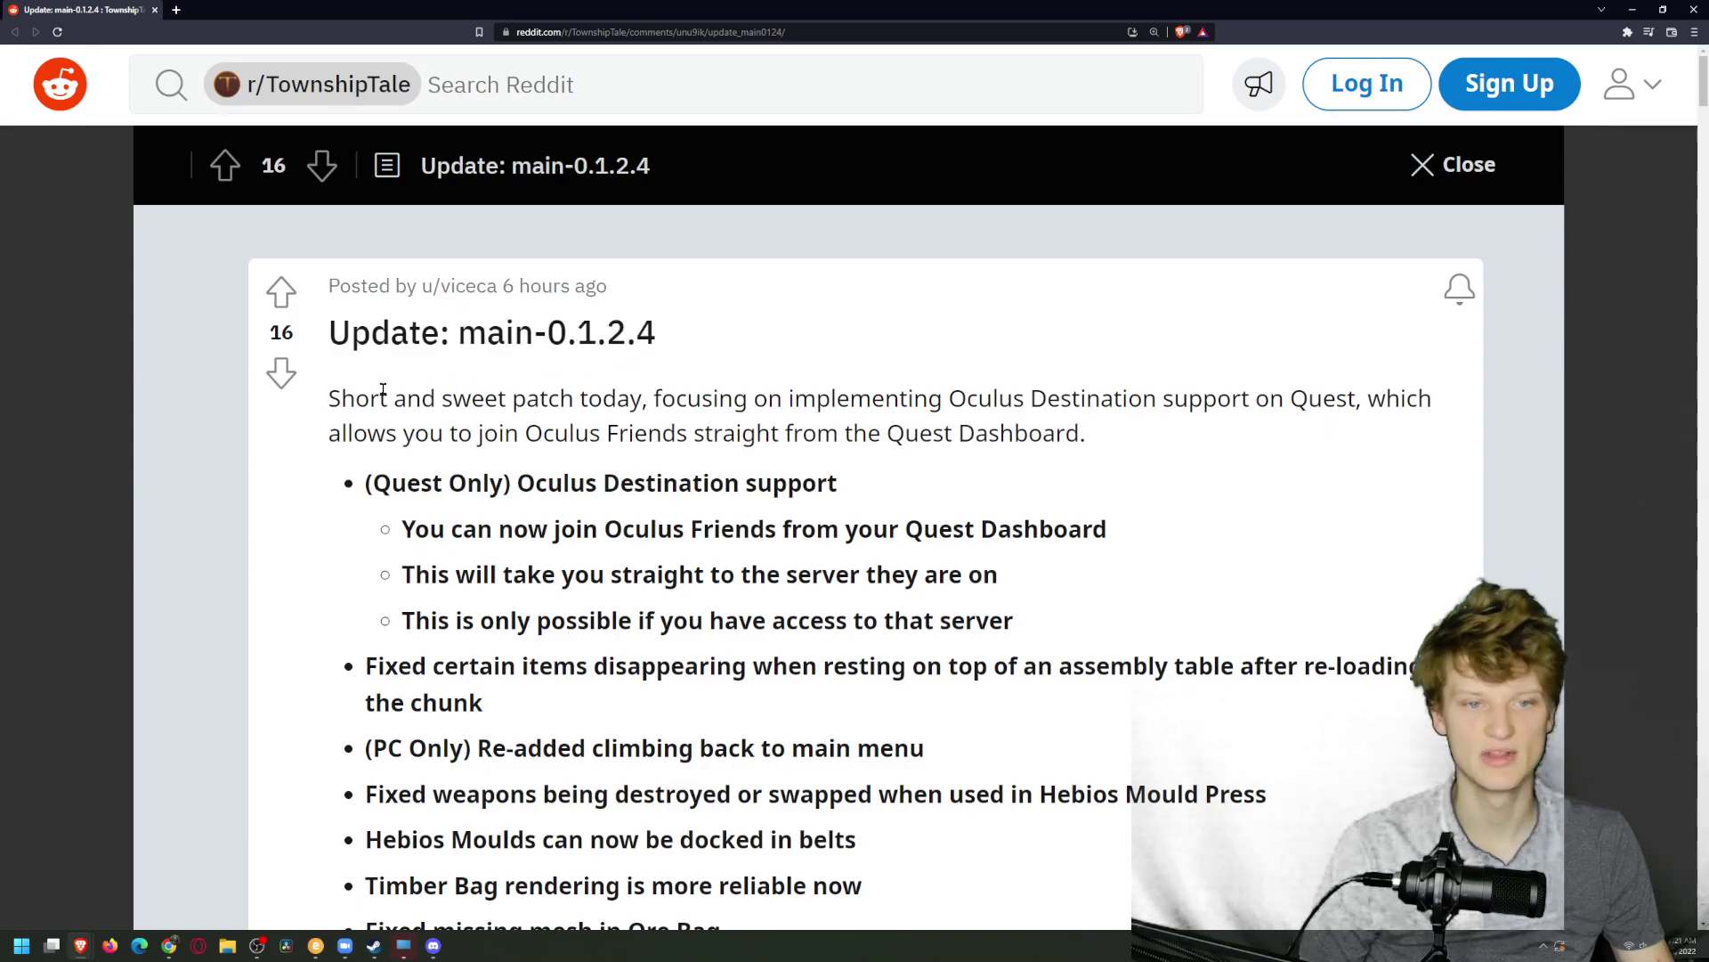
{"action": "left_click_drag", "start_coordinate": [382, 399], "coordinate": [1381, 420]}
{"action": "left_click", "coordinate": [755, 460]}
{"action": "scroll", "coordinate": [754, 460], "scroll_direction": "down", "scroll_amount": 1}
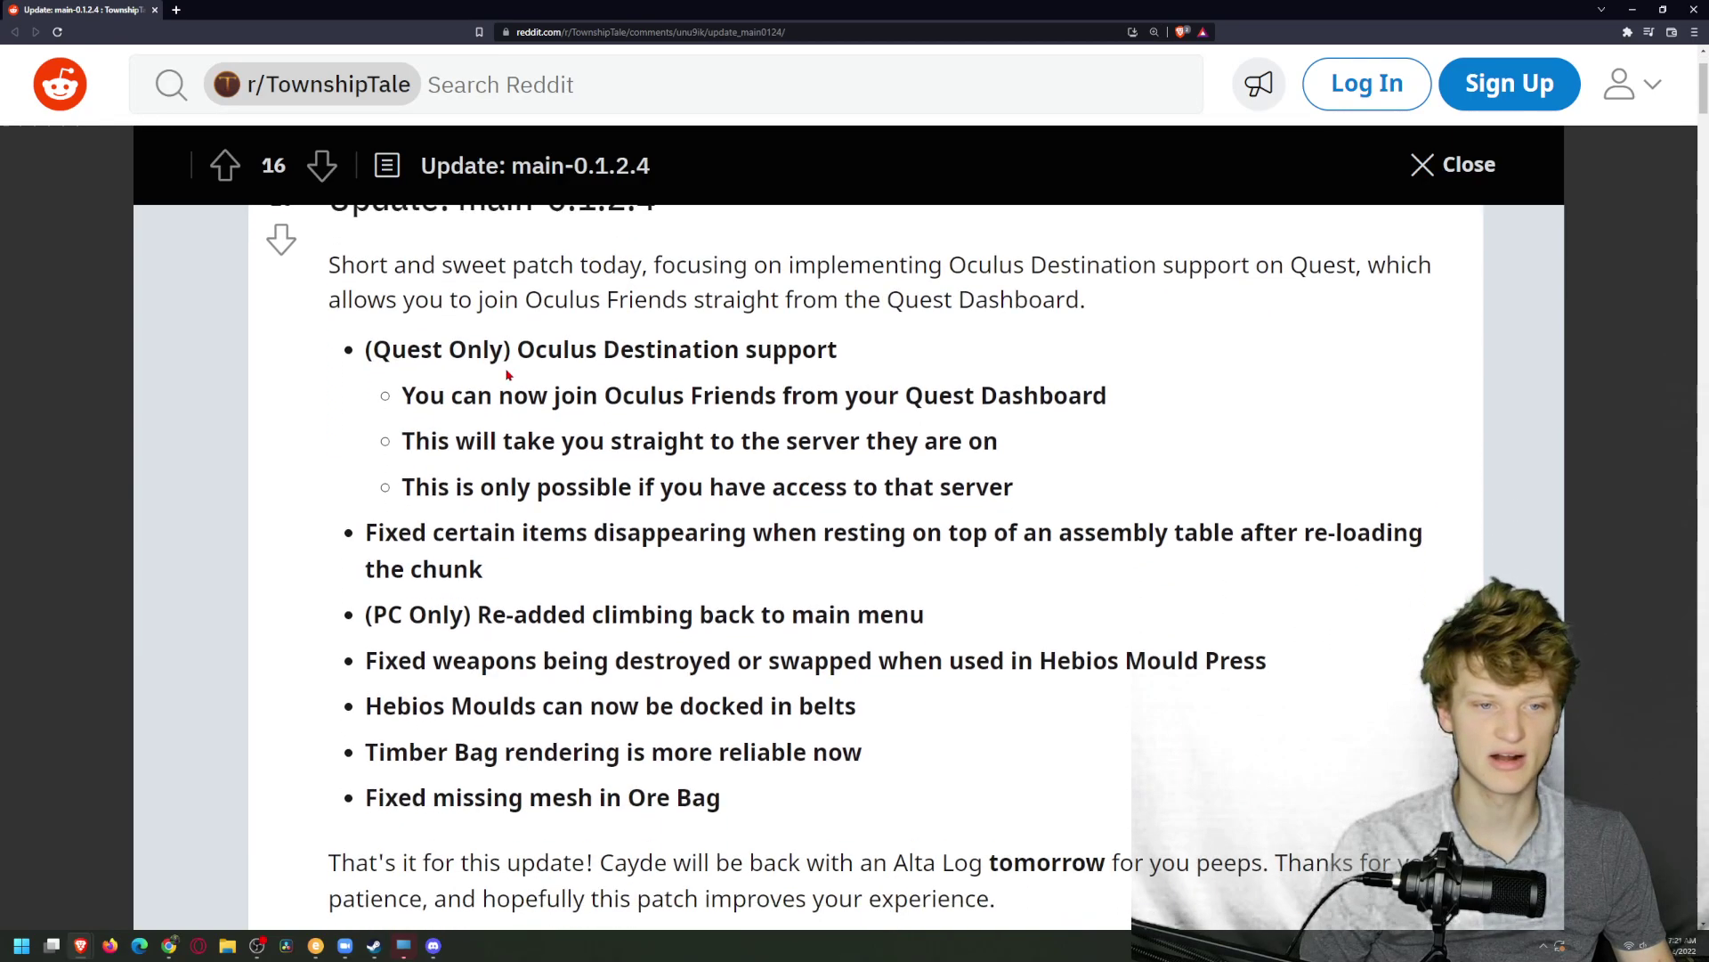
Step: Read the Oculus Destination support heading and its Oculus Friends and straight-to-server bullets
{"action": "left_click_drag", "start_coordinate": [518, 348], "coordinate": [788, 348]}
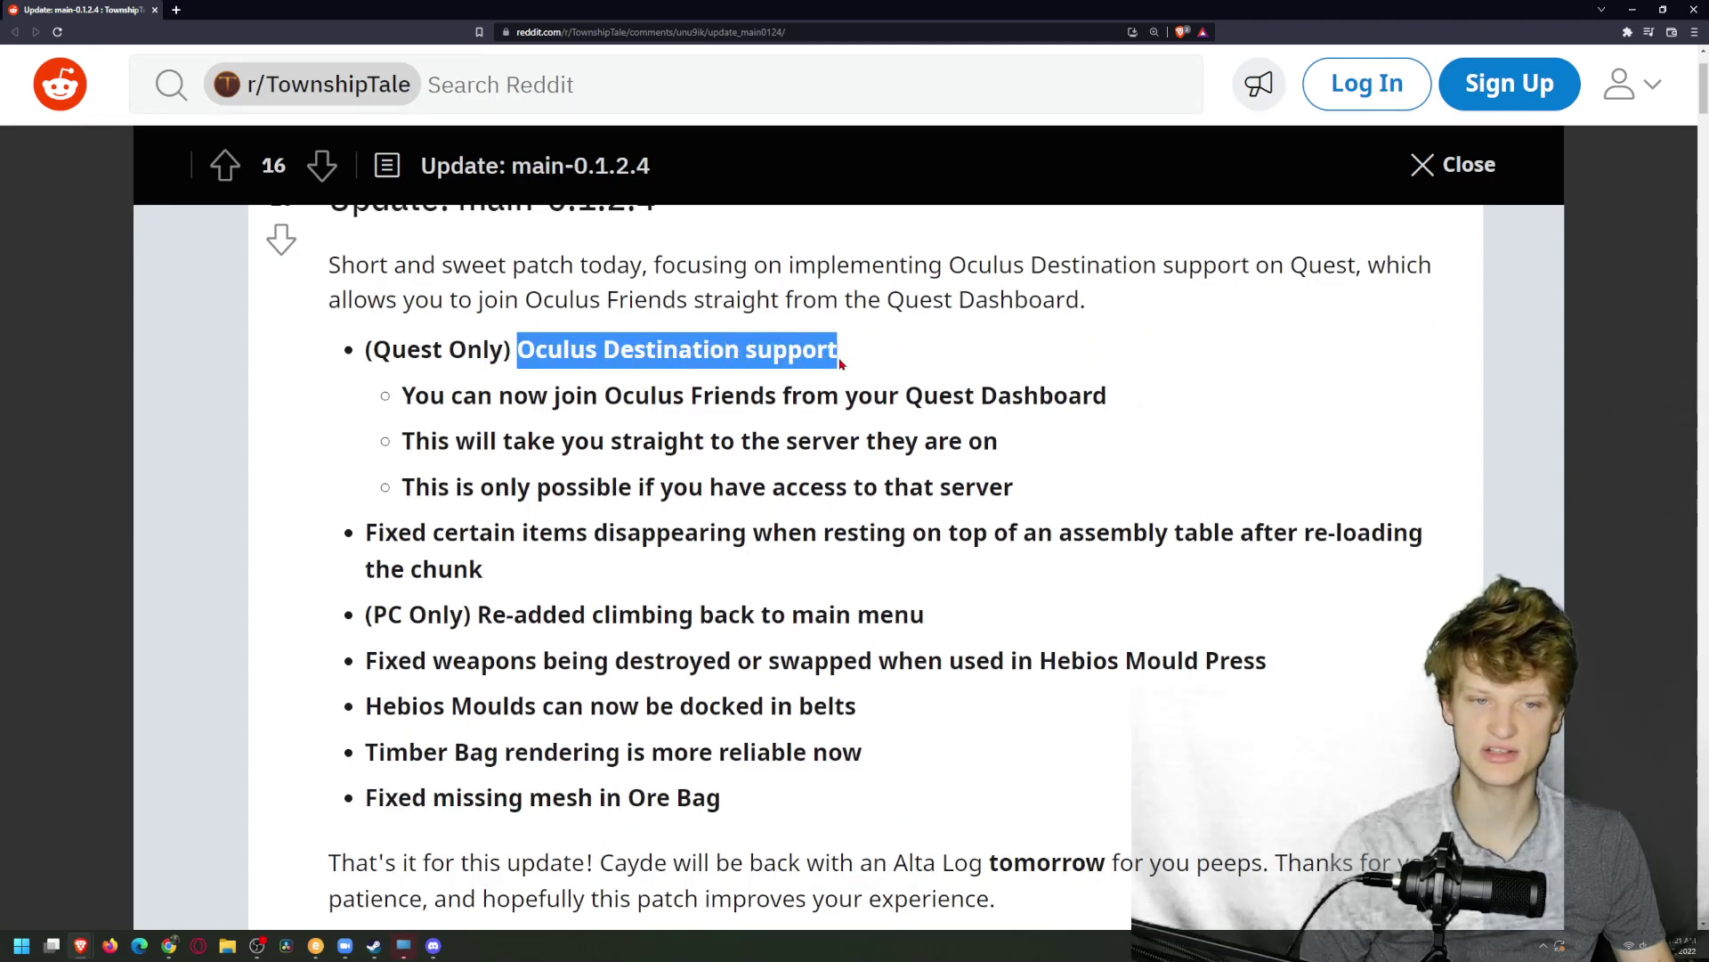
{"action": "left_click_drag", "start_coordinate": [498, 396], "coordinate": [1040, 398]}
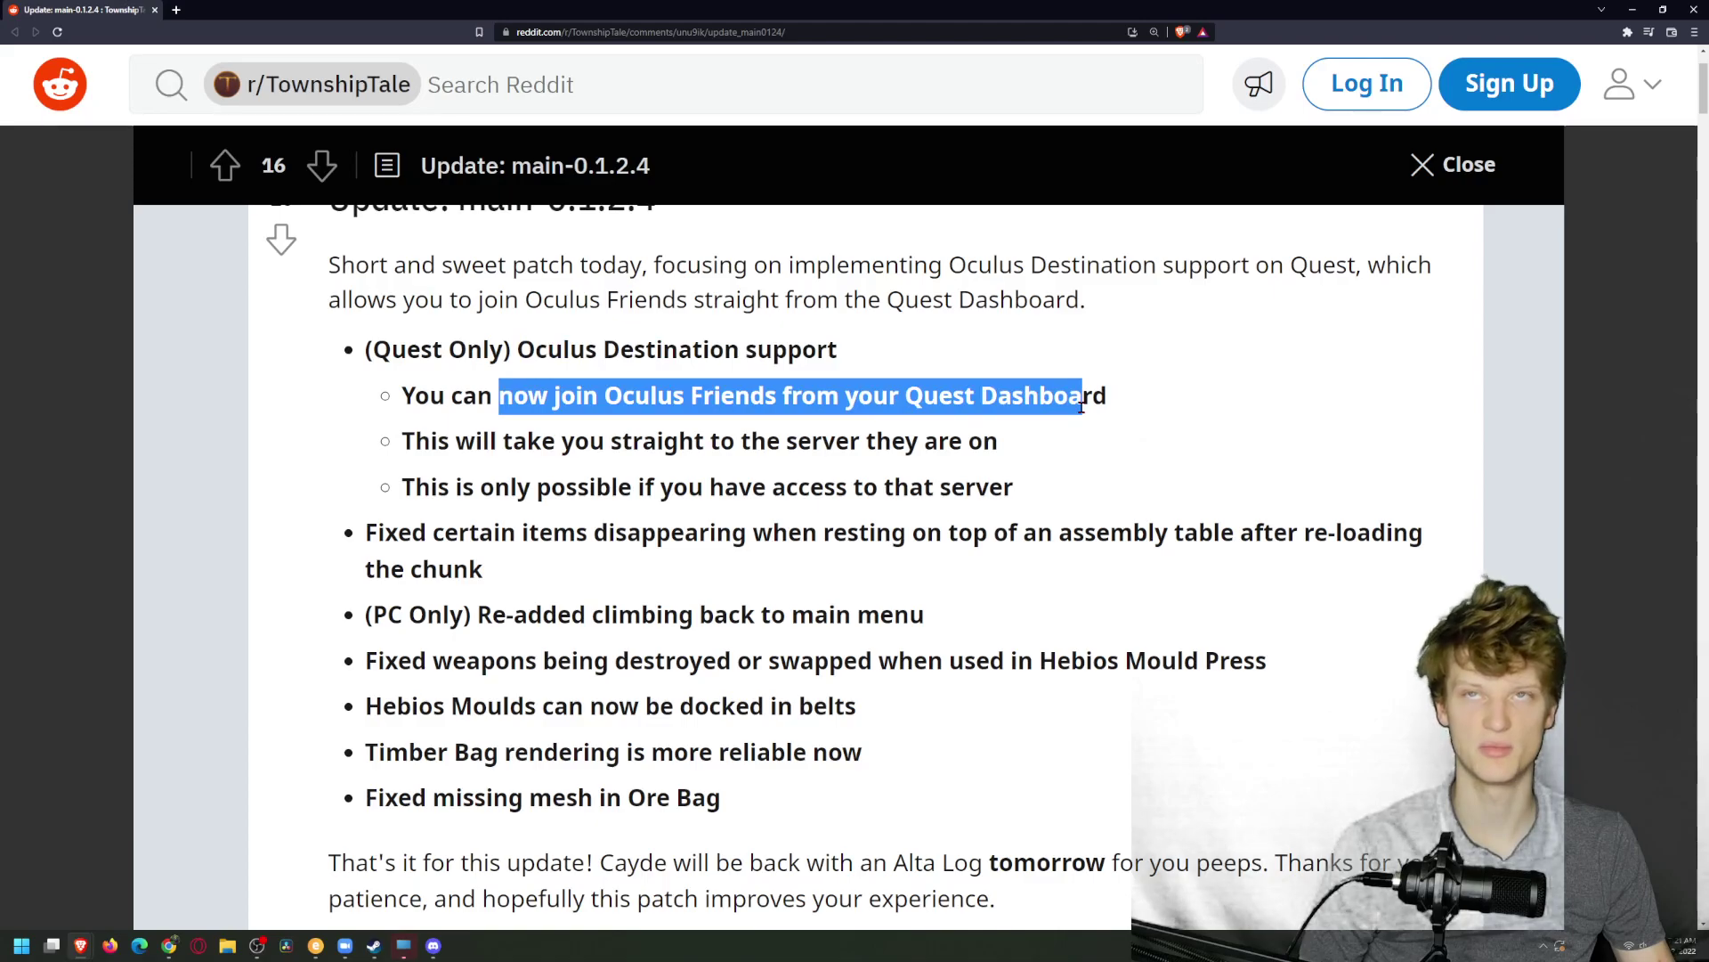
{"action": "left_click", "coordinate": [1082, 404]}
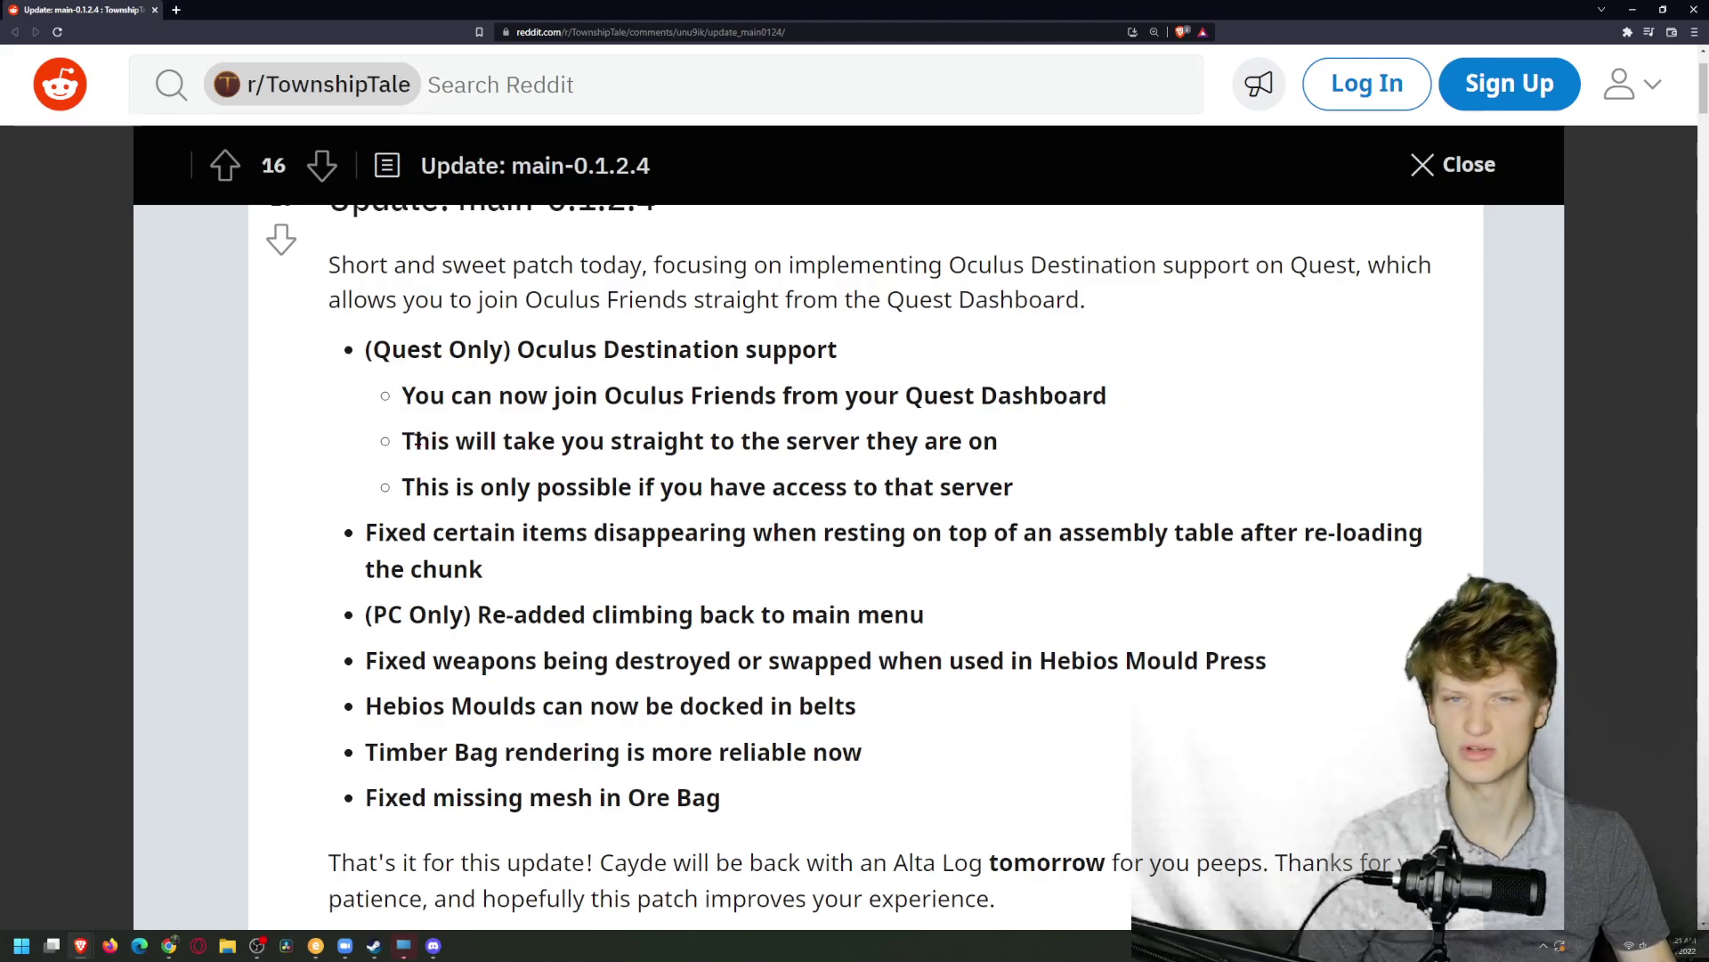
{"action": "mouse_move", "coordinate": [413, 440]}
{"action": "left_mouse_down"}
{"action": "mouse_move", "coordinate": [972, 444]}
{"action": "mouse_move", "coordinate": [1029, 464]}
{"action": "mouse_move", "coordinate": [1024, 485]}
{"action": "left_mouse_up"}
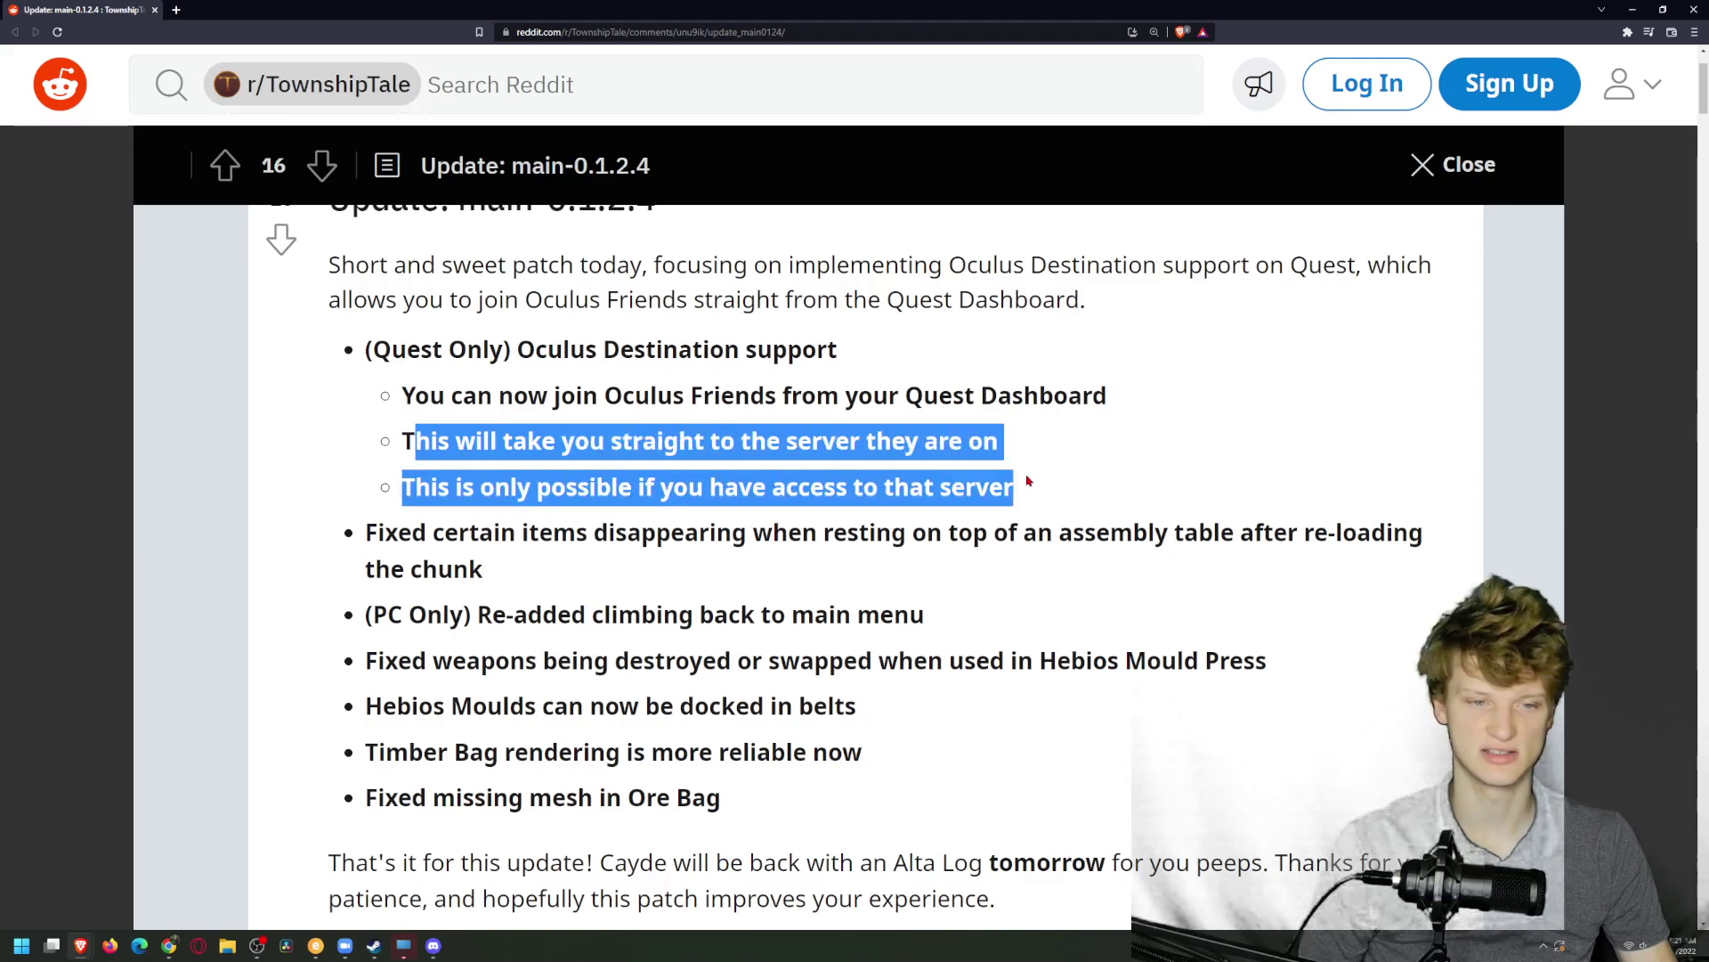
{"action": "left_click", "coordinate": [1026, 484]}
Step: Read the 'only possible if you' access-to-that-server bullet
{"action": "left_click_drag", "start_coordinate": [478, 487], "coordinate": [709, 493]}
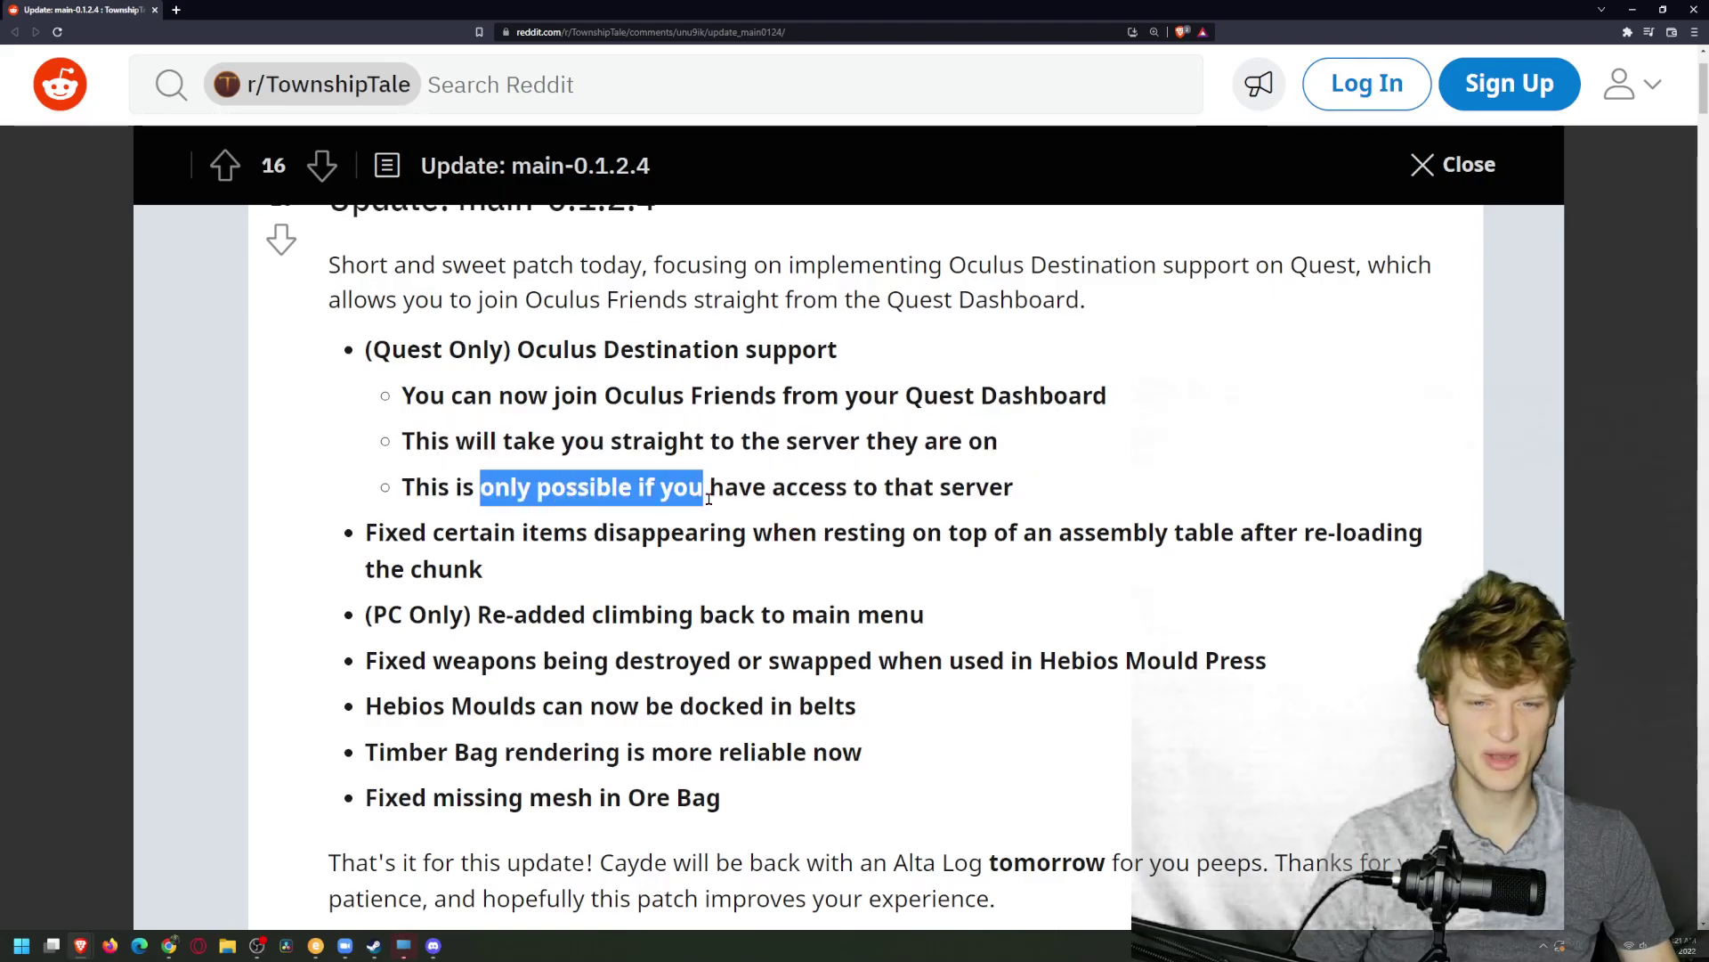
{"action": "left_click", "coordinate": [787, 503]}
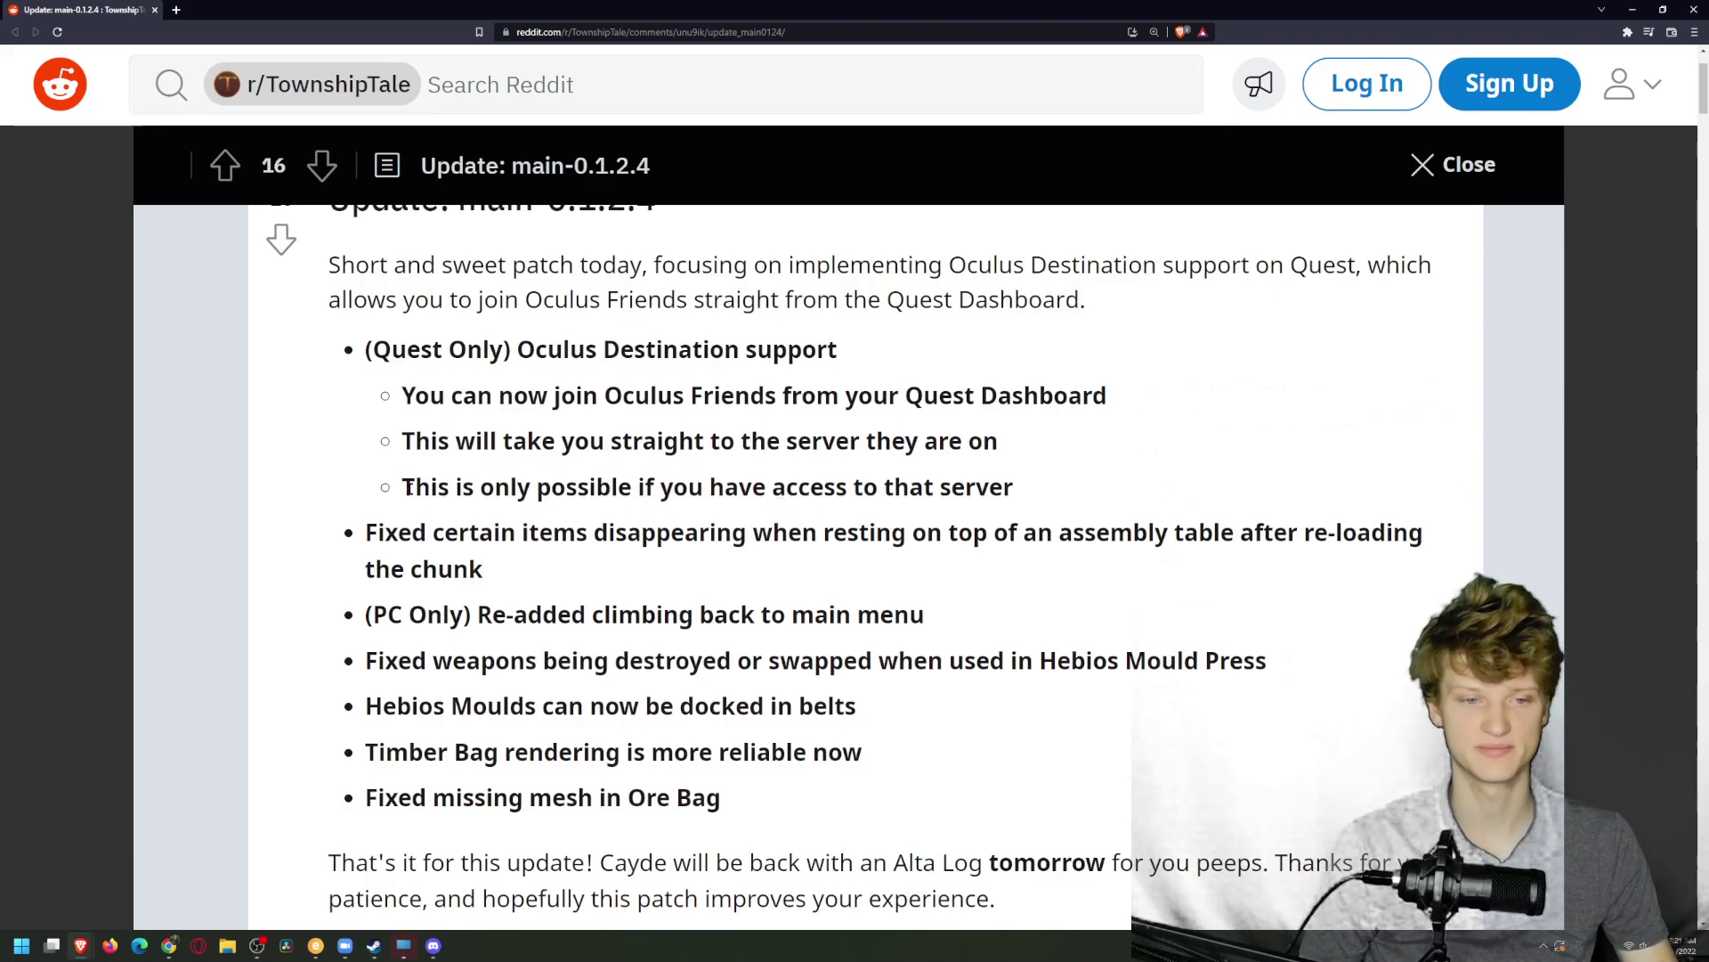
{"action": "triple_click", "coordinate": [447, 483]}
{"action": "left_click", "coordinate": [775, 487]}
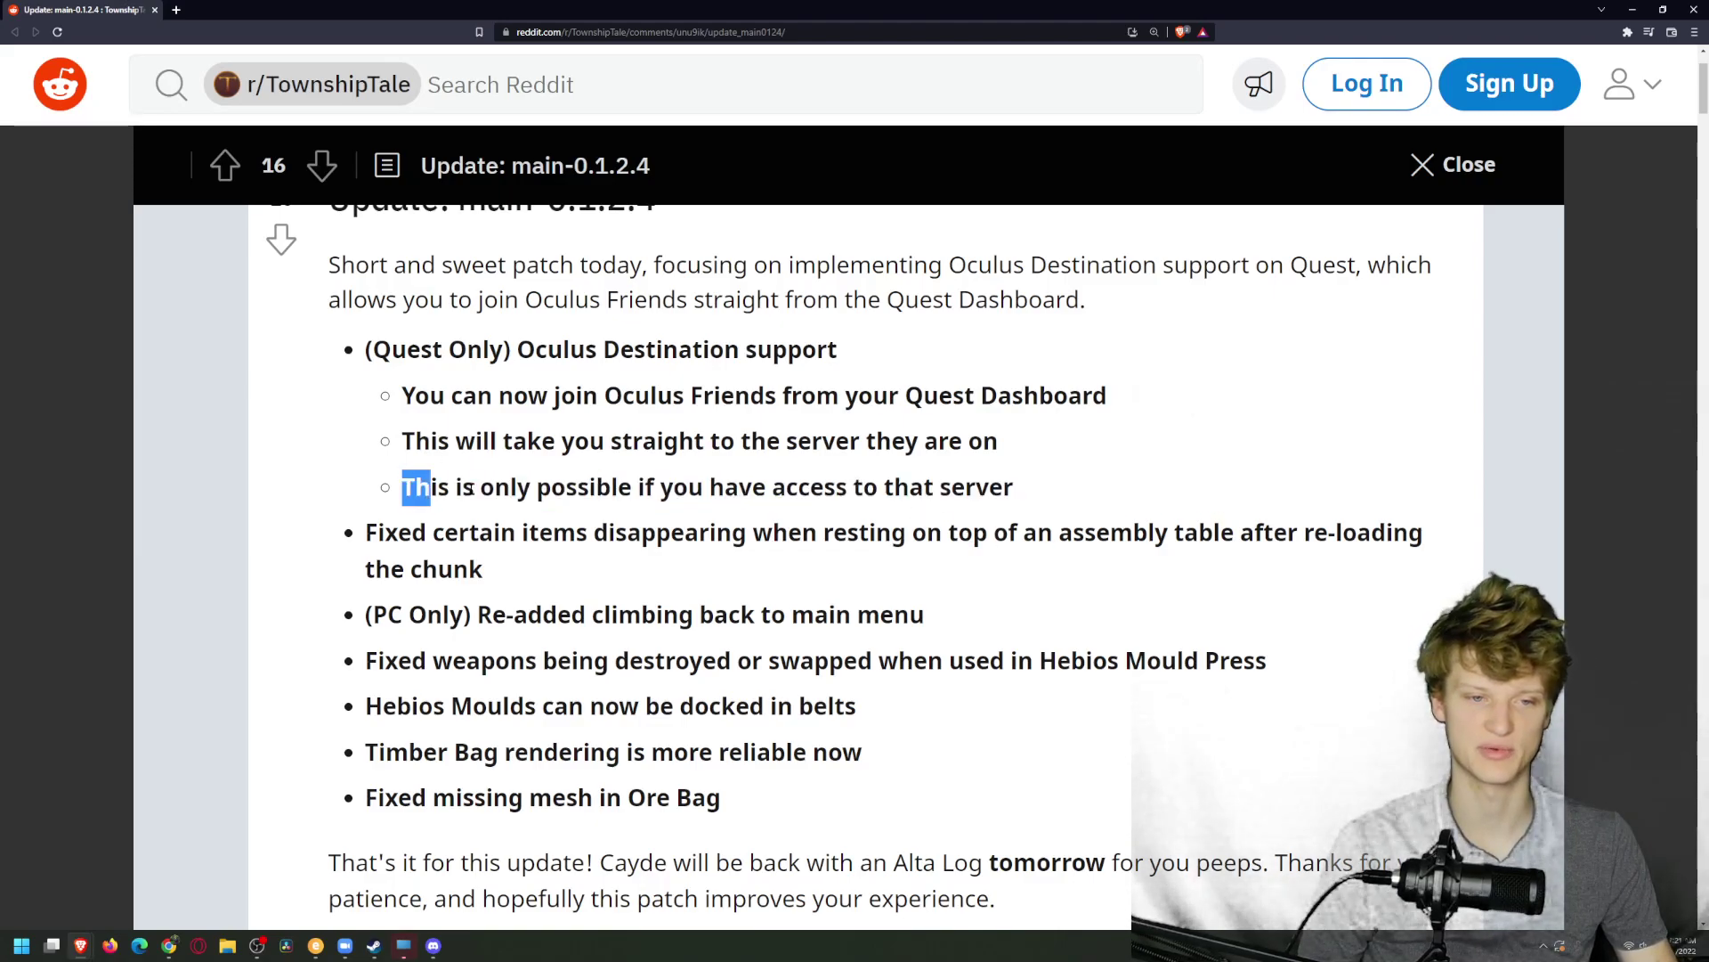
{"action": "left_click_drag", "start_coordinate": [431, 487], "coordinate": [1152, 507]}
{"action": "left_click", "coordinate": [788, 518]}
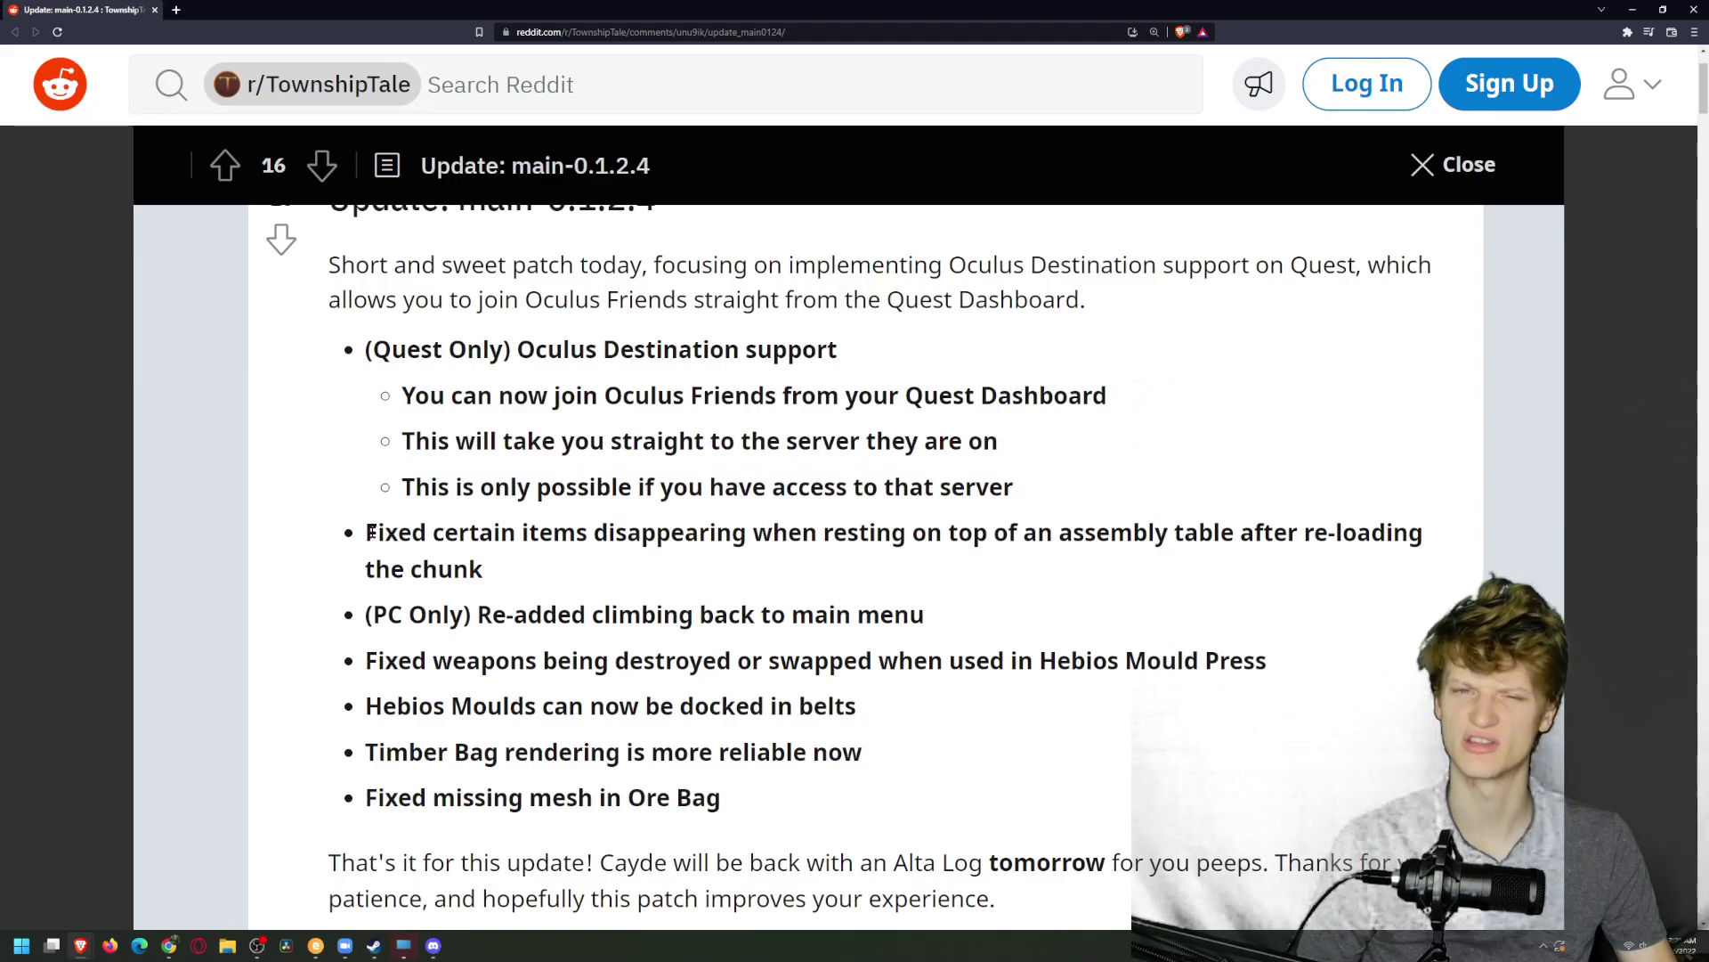
Step: Read the assembly table fix and the climbing-back-to-main-menu fix
{"action": "left_click_drag", "start_coordinate": [376, 531], "coordinate": [691, 564]}
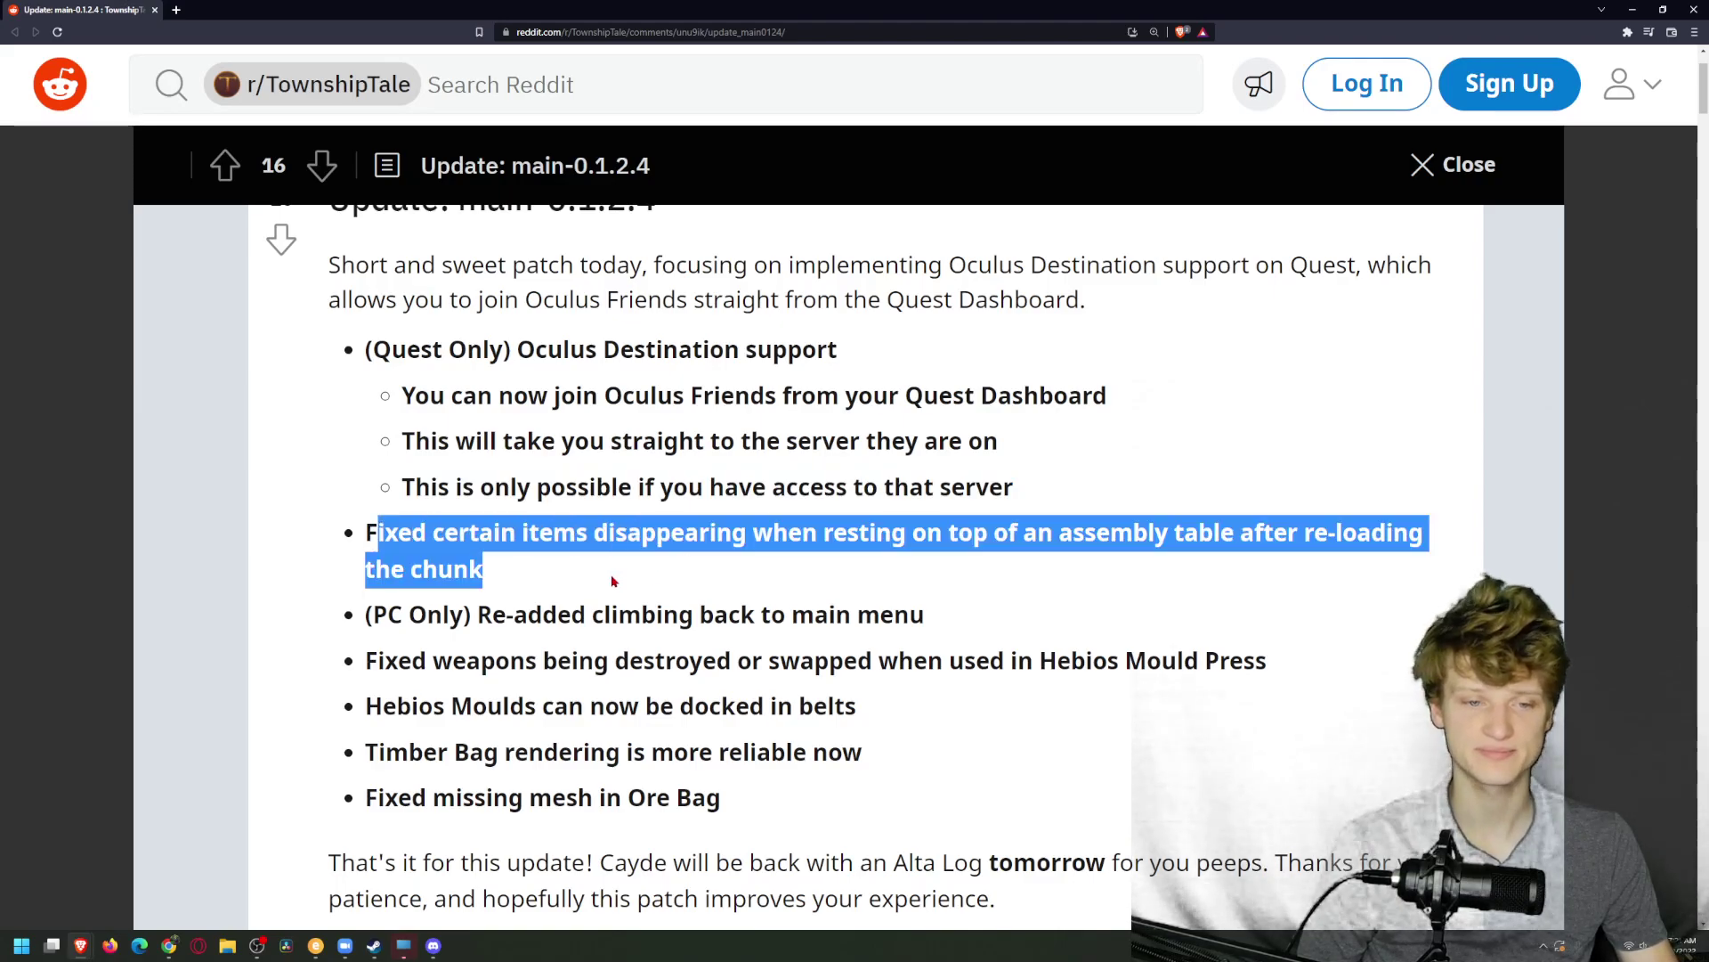
{"action": "left_click_drag", "start_coordinate": [375, 531], "coordinate": [903, 535]}
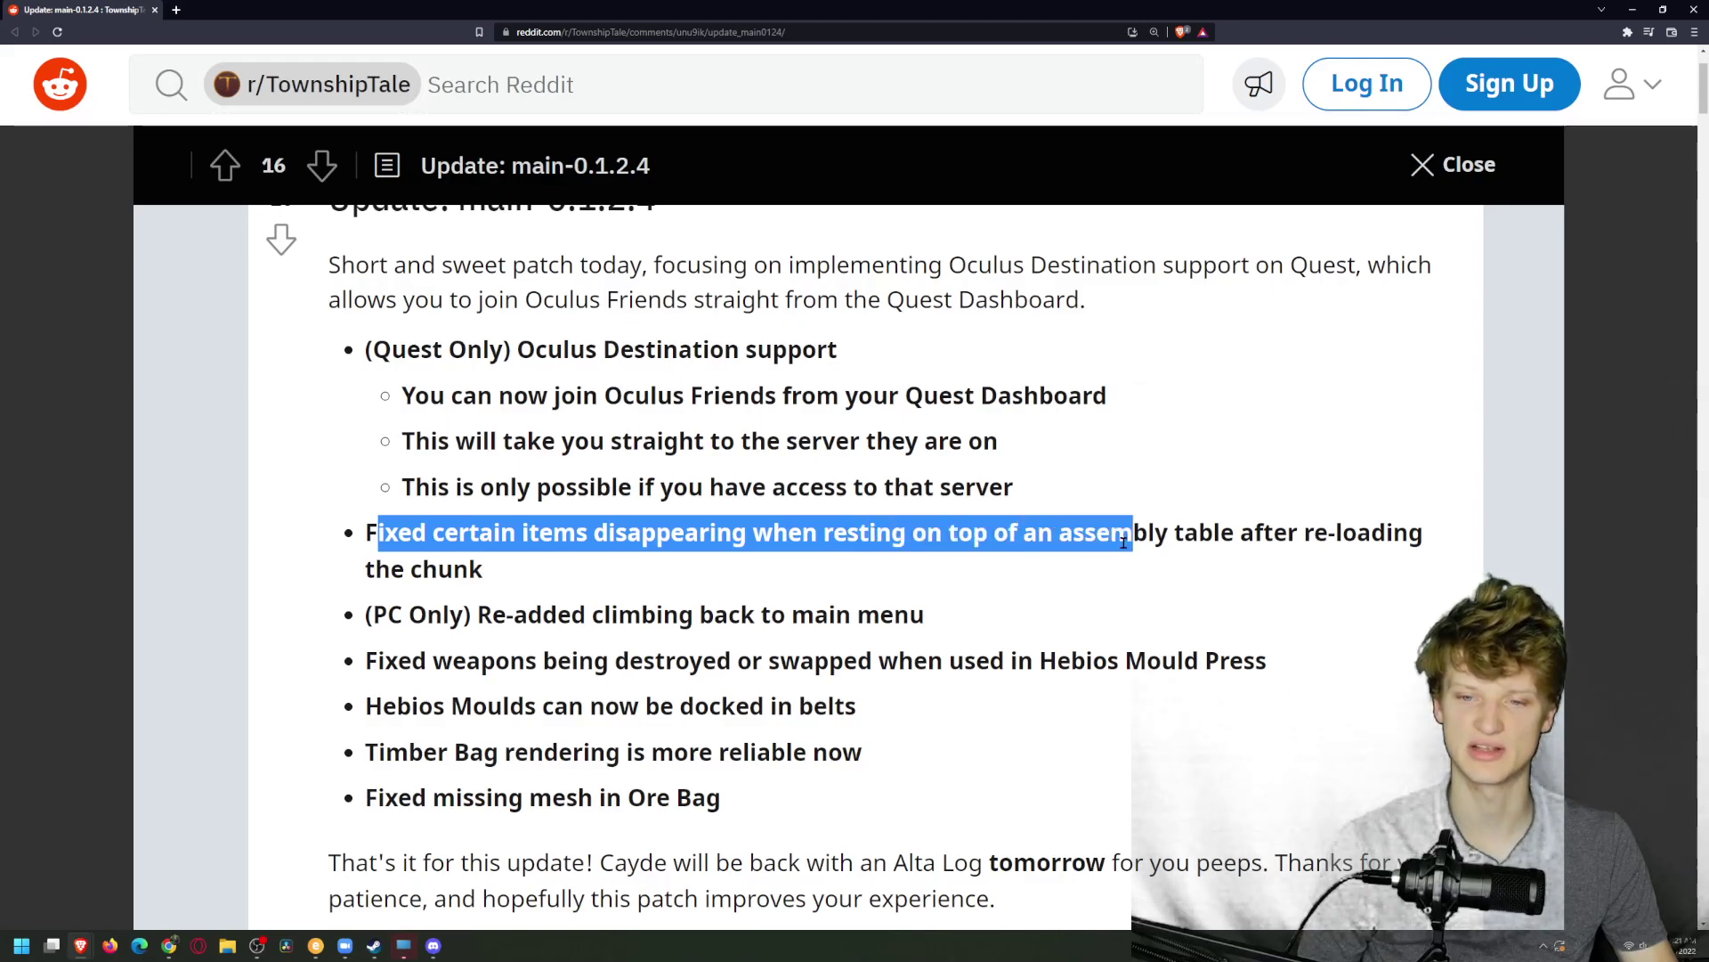
{"action": "mouse_move", "coordinate": [1125, 540]}
{"action": "left_mouse_down"}
{"action": "mouse_move", "coordinate": [1308, 558]}
{"action": "mouse_move", "coordinate": [1343, 535]}
{"action": "mouse_move", "coordinate": [587, 575]}
{"action": "left_mouse_up"}
{"action": "left_click", "coordinate": [571, 611]}
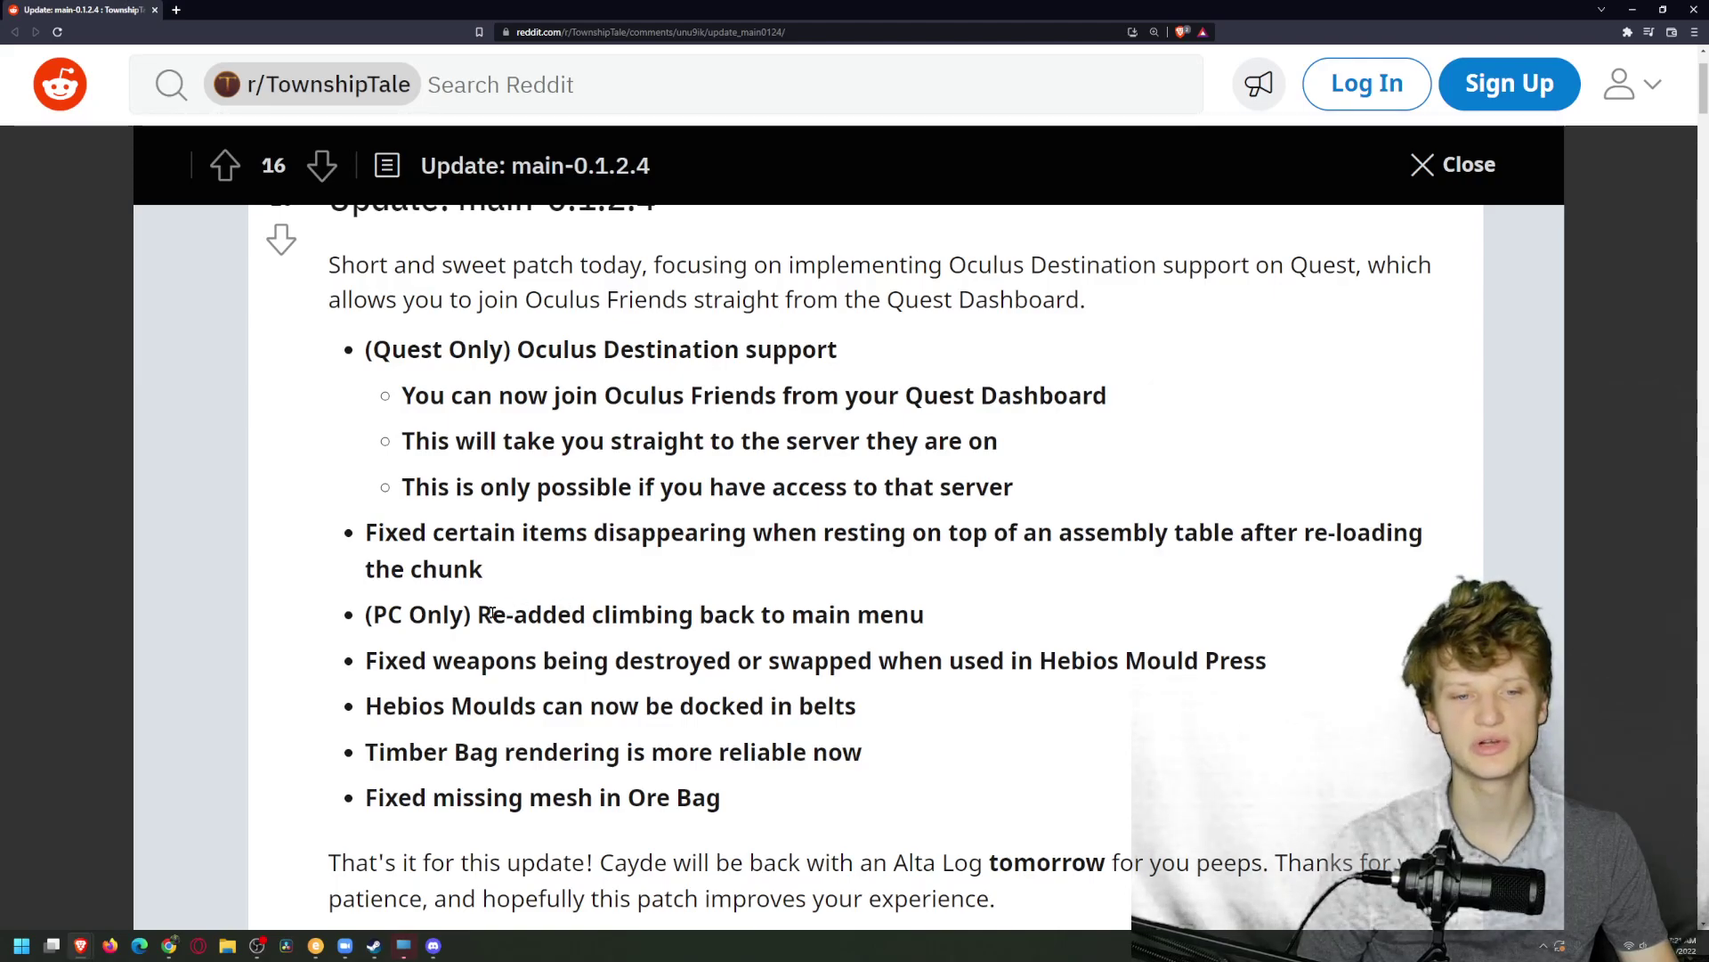
{"action": "mouse_move", "coordinate": [489, 612]}
{"action": "left_mouse_down"}
{"action": "mouse_move", "coordinate": [889, 647]}
{"action": "mouse_move", "coordinate": [978, 633]}
{"action": "left_mouse_up"}
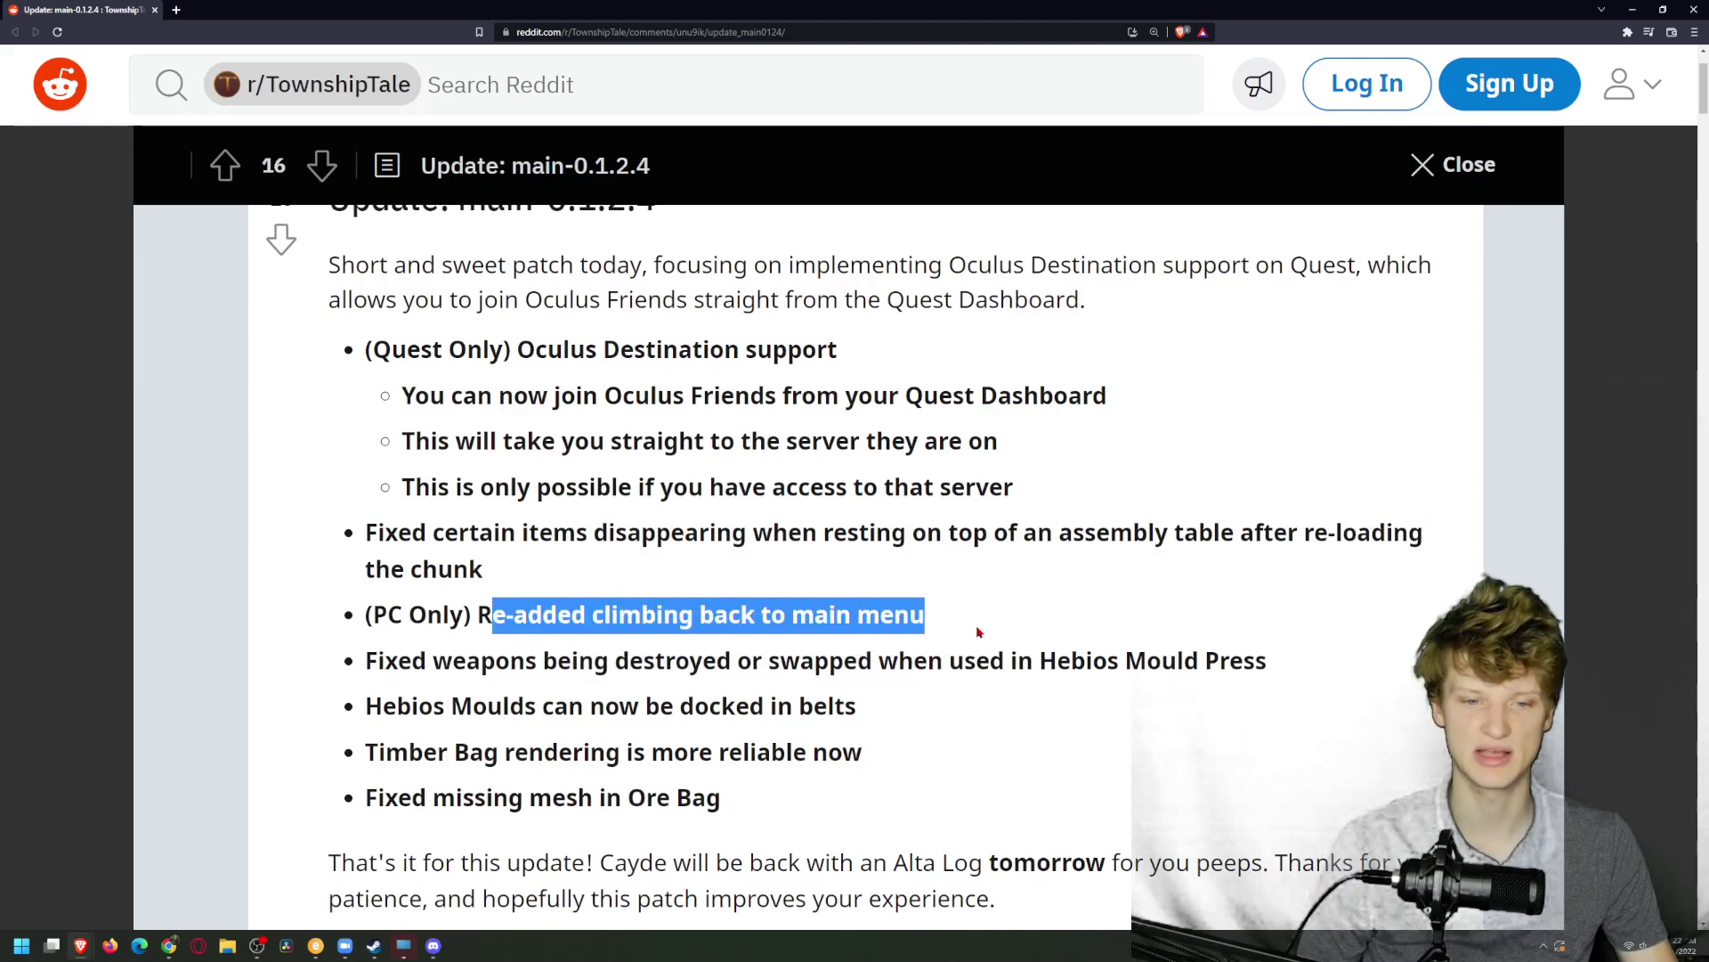
{"action": "left_click", "coordinate": [979, 633]}
{"action": "scroll", "coordinate": [978, 634], "scroll_direction": "down", "scroll_amount": 2}
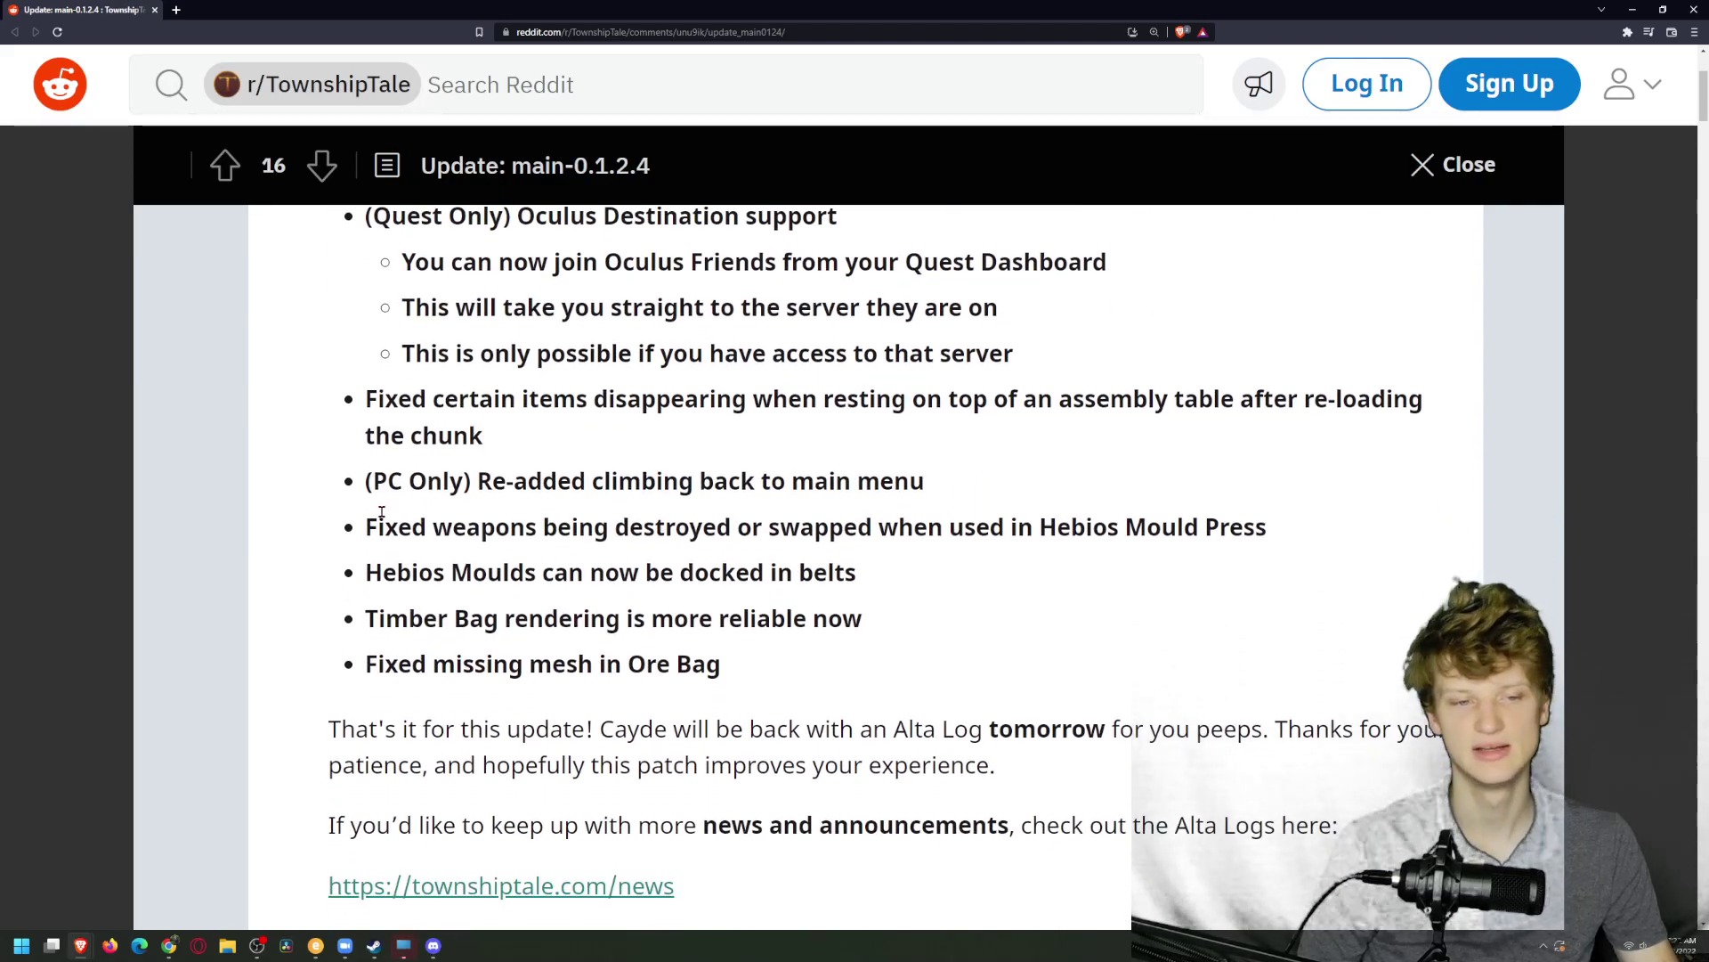
Step: Read the PC Only climbing fix bullet and the Mould Press bullet
{"action": "left_click_drag", "start_coordinate": [386, 482], "coordinate": [1211, 494]}
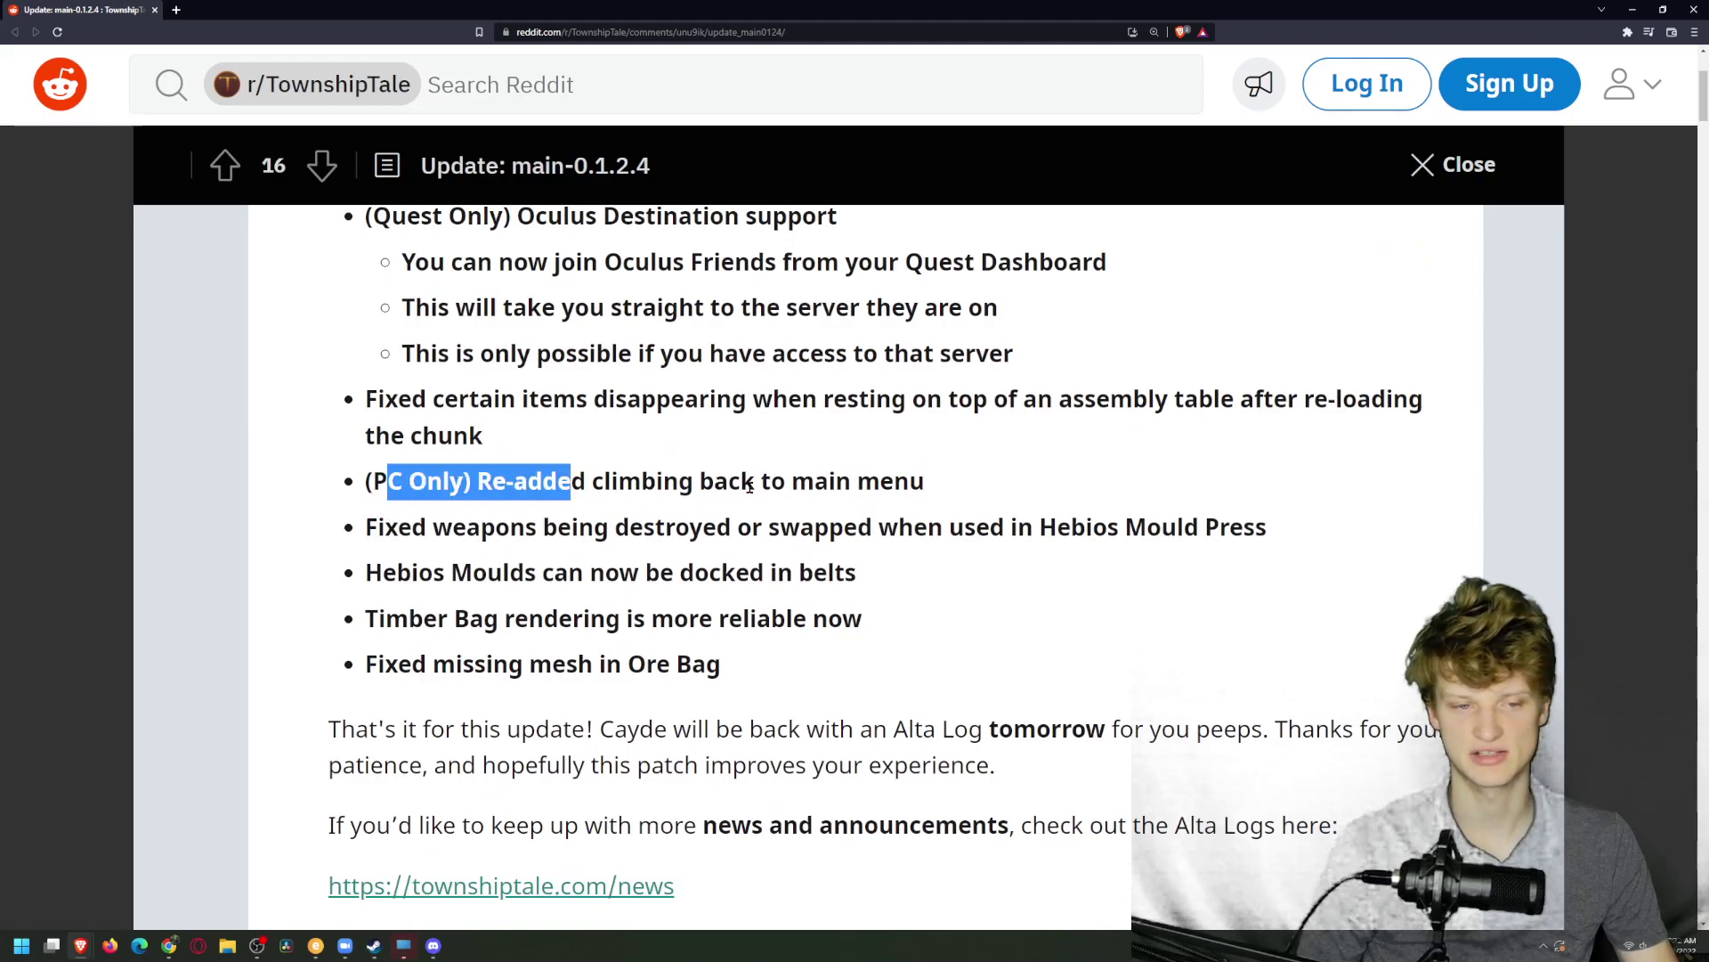
{"action": "left_click", "coordinate": [956, 511]}
{"action": "right_click", "coordinate": [955, 514]}
{"action": "left_click", "coordinate": [430, 470]}
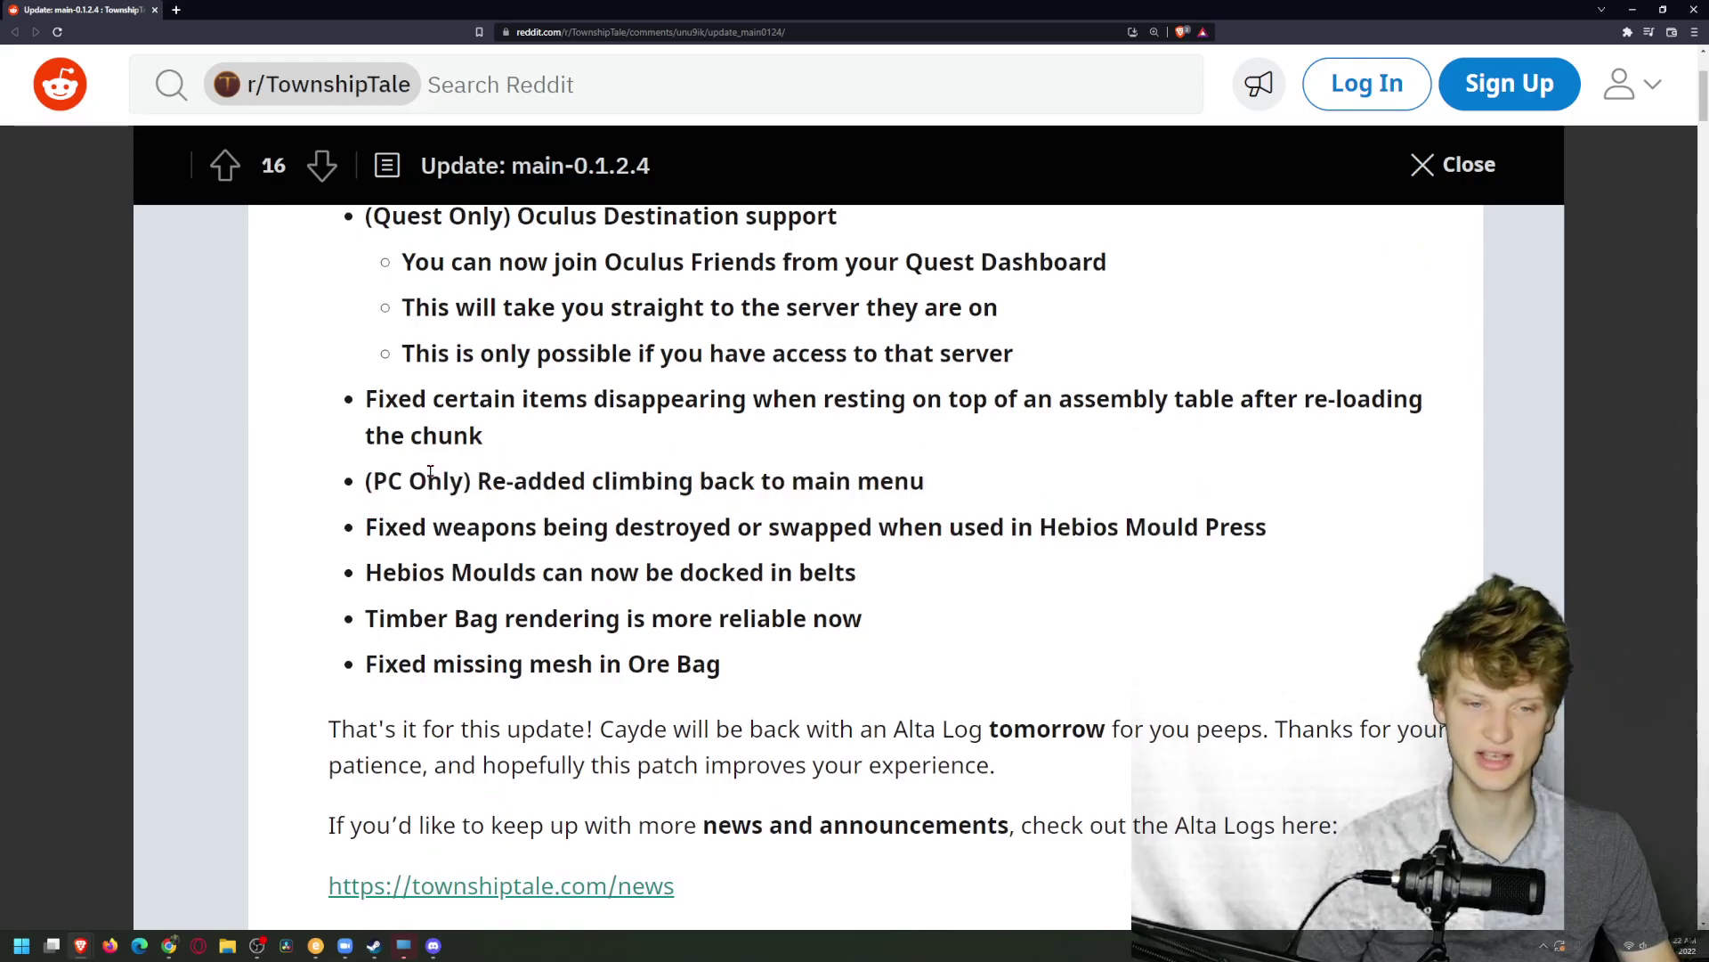
{"action": "mouse_move", "coordinate": [369, 482]}
{"action": "left_mouse_down"}
{"action": "mouse_move", "coordinate": [1133, 527]}
{"action": "mouse_move", "coordinate": [374, 484]}
{"action": "mouse_move", "coordinate": [622, 565]}
{"action": "mouse_move", "coordinate": [583, 541]}
{"action": "mouse_move", "coordinate": [859, 553]}
{"action": "mouse_move", "coordinate": [1016, 526]}
{"action": "mouse_move", "coordinate": [1299, 548]}
{"action": "left_mouse_up"}
{"action": "left_click", "coordinate": [904, 576]}
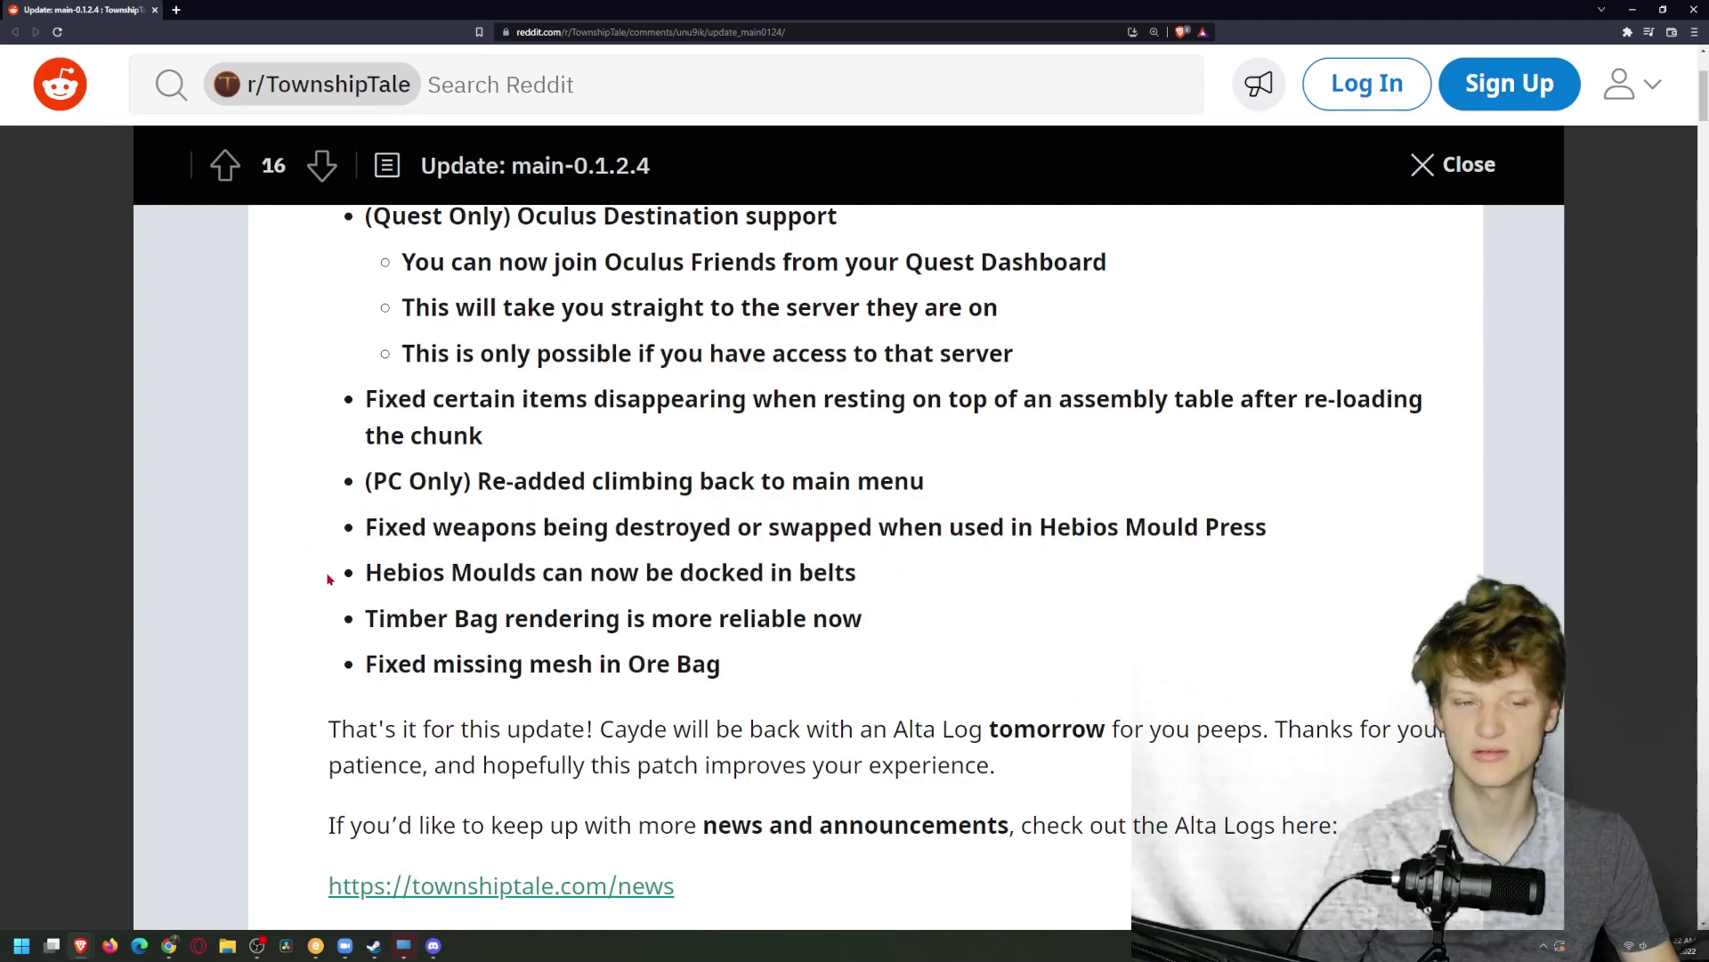
Step: Read the Hebios Moulds docking, Timber Bag rendering and Ore Bag missing-mesh fixes
{"action": "mouse_move", "coordinate": [326, 578]}
{"action": "left_mouse_down"}
{"action": "mouse_move", "coordinate": [576, 600]}
{"action": "mouse_move", "coordinate": [852, 574]}
{"action": "left_mouse_up"}
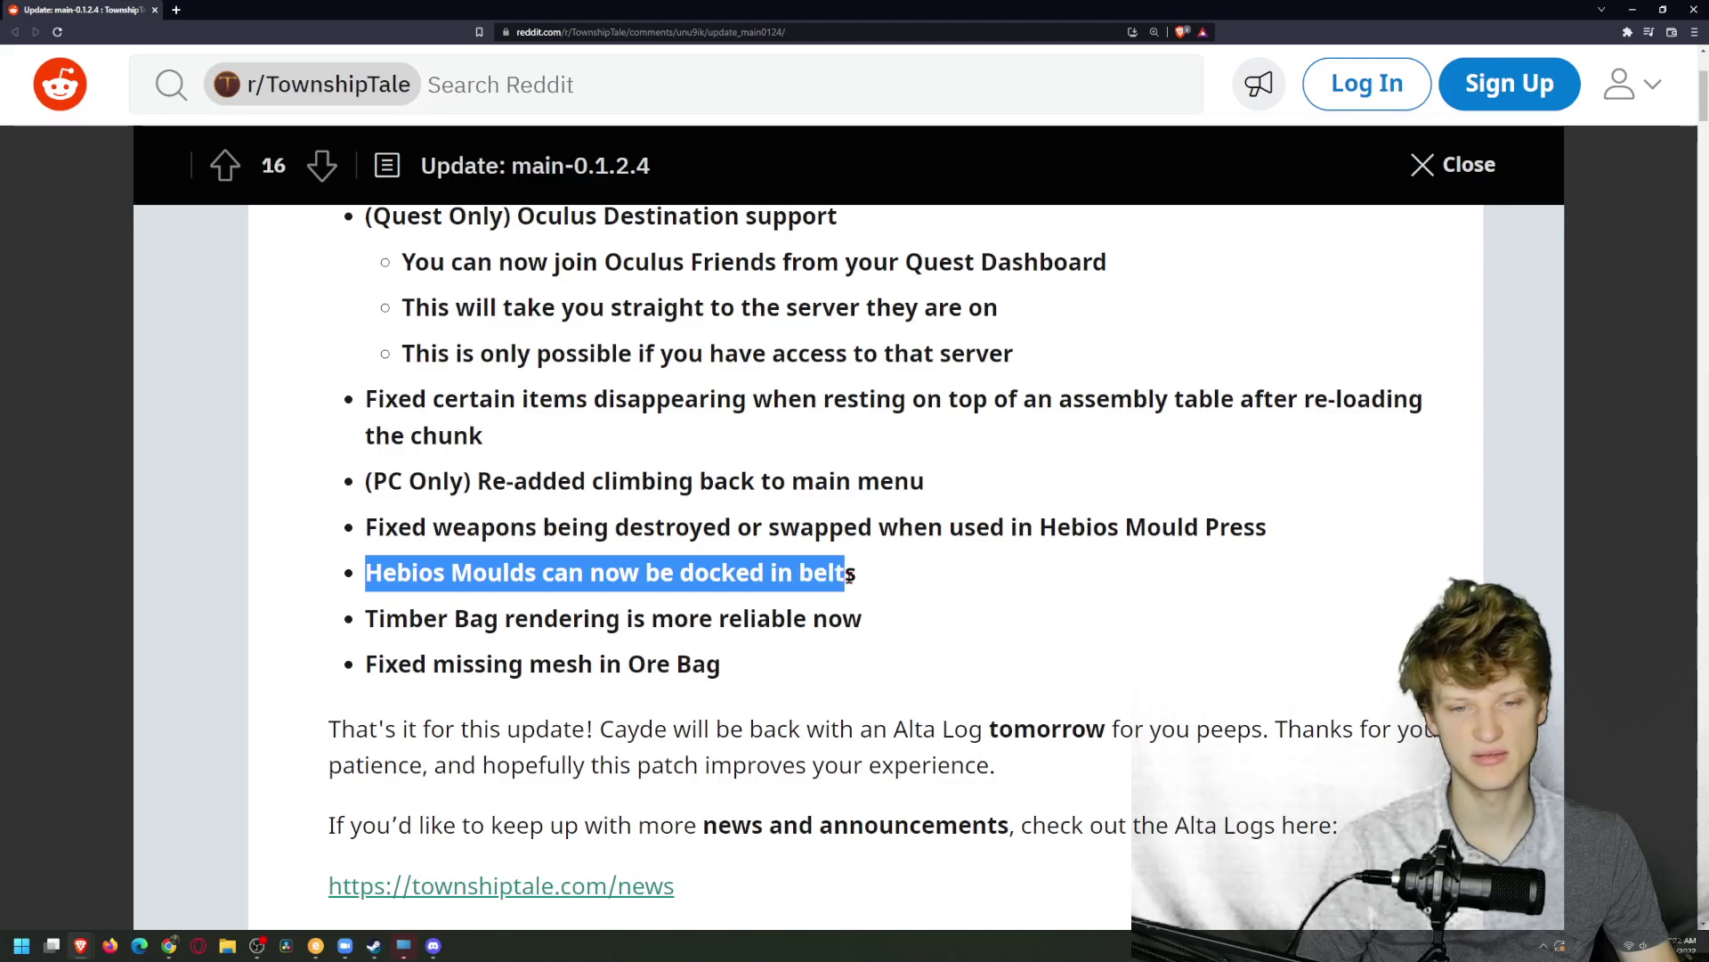
{"action": "left_click", "coordinate": [455, 617]}
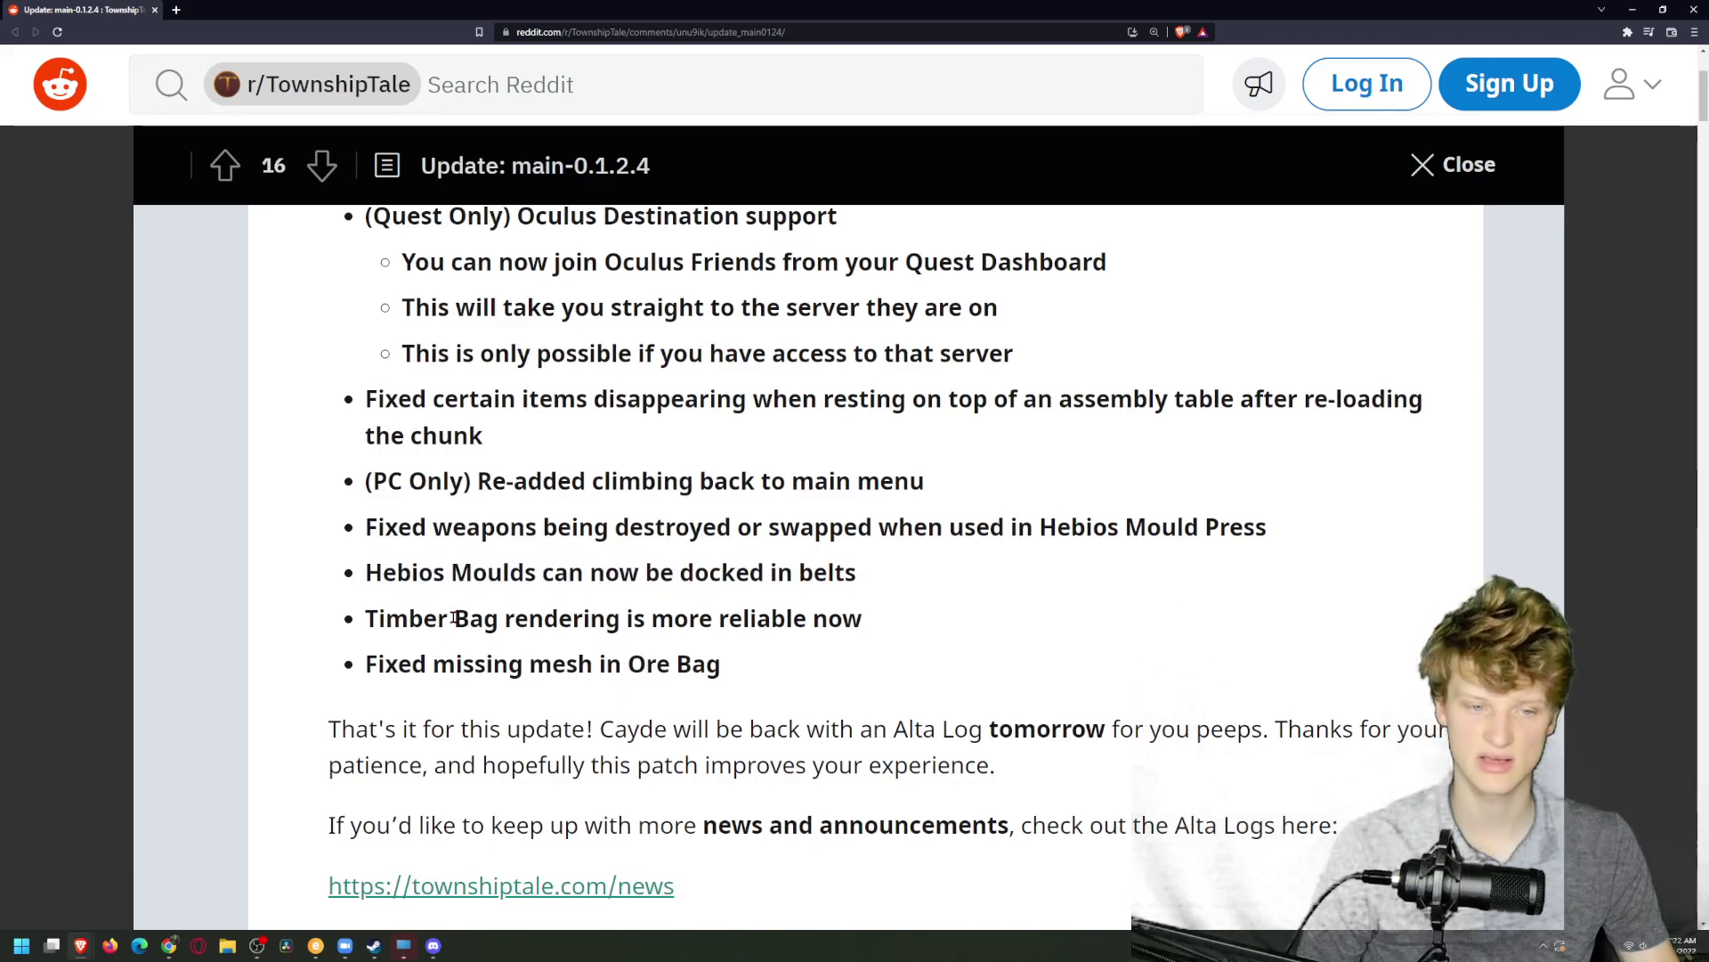
{"action": "left_click_drag", "start_coordinate": [369, 618], "coordinate": [903, 634]}
{"action": "left_click", "coordinate": [640, 674]}
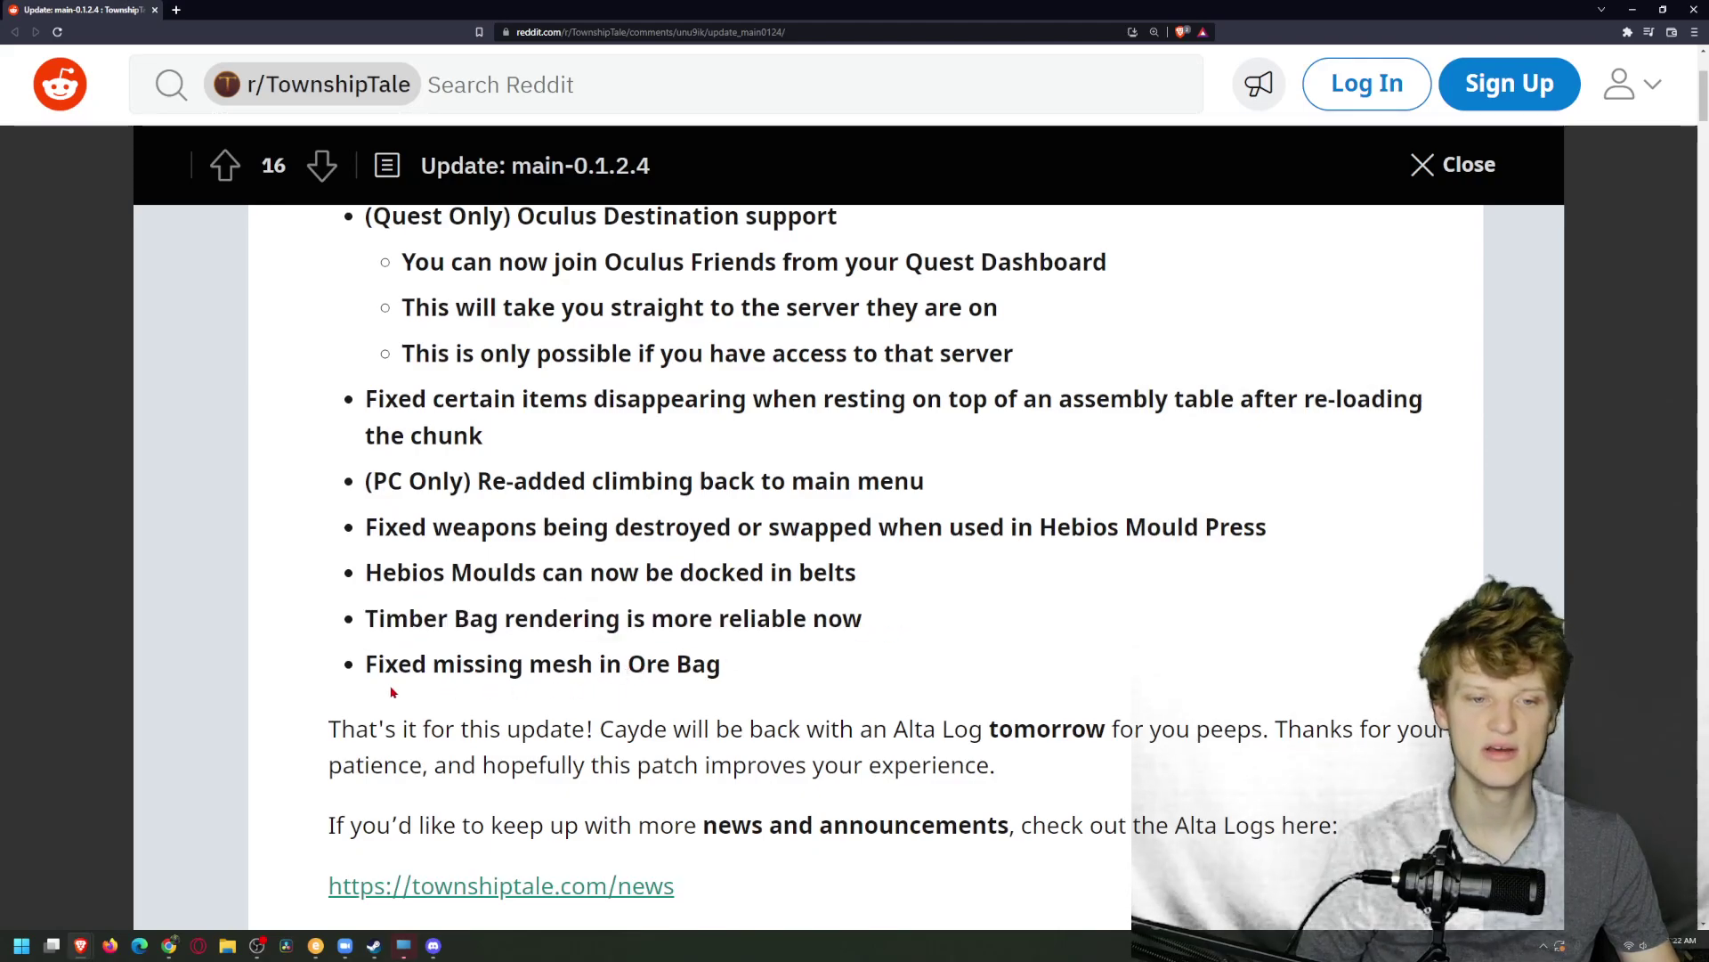
{"action": "left_click_drag", "start_coordinate": [378, 668], "coordinate": [647, 672]}
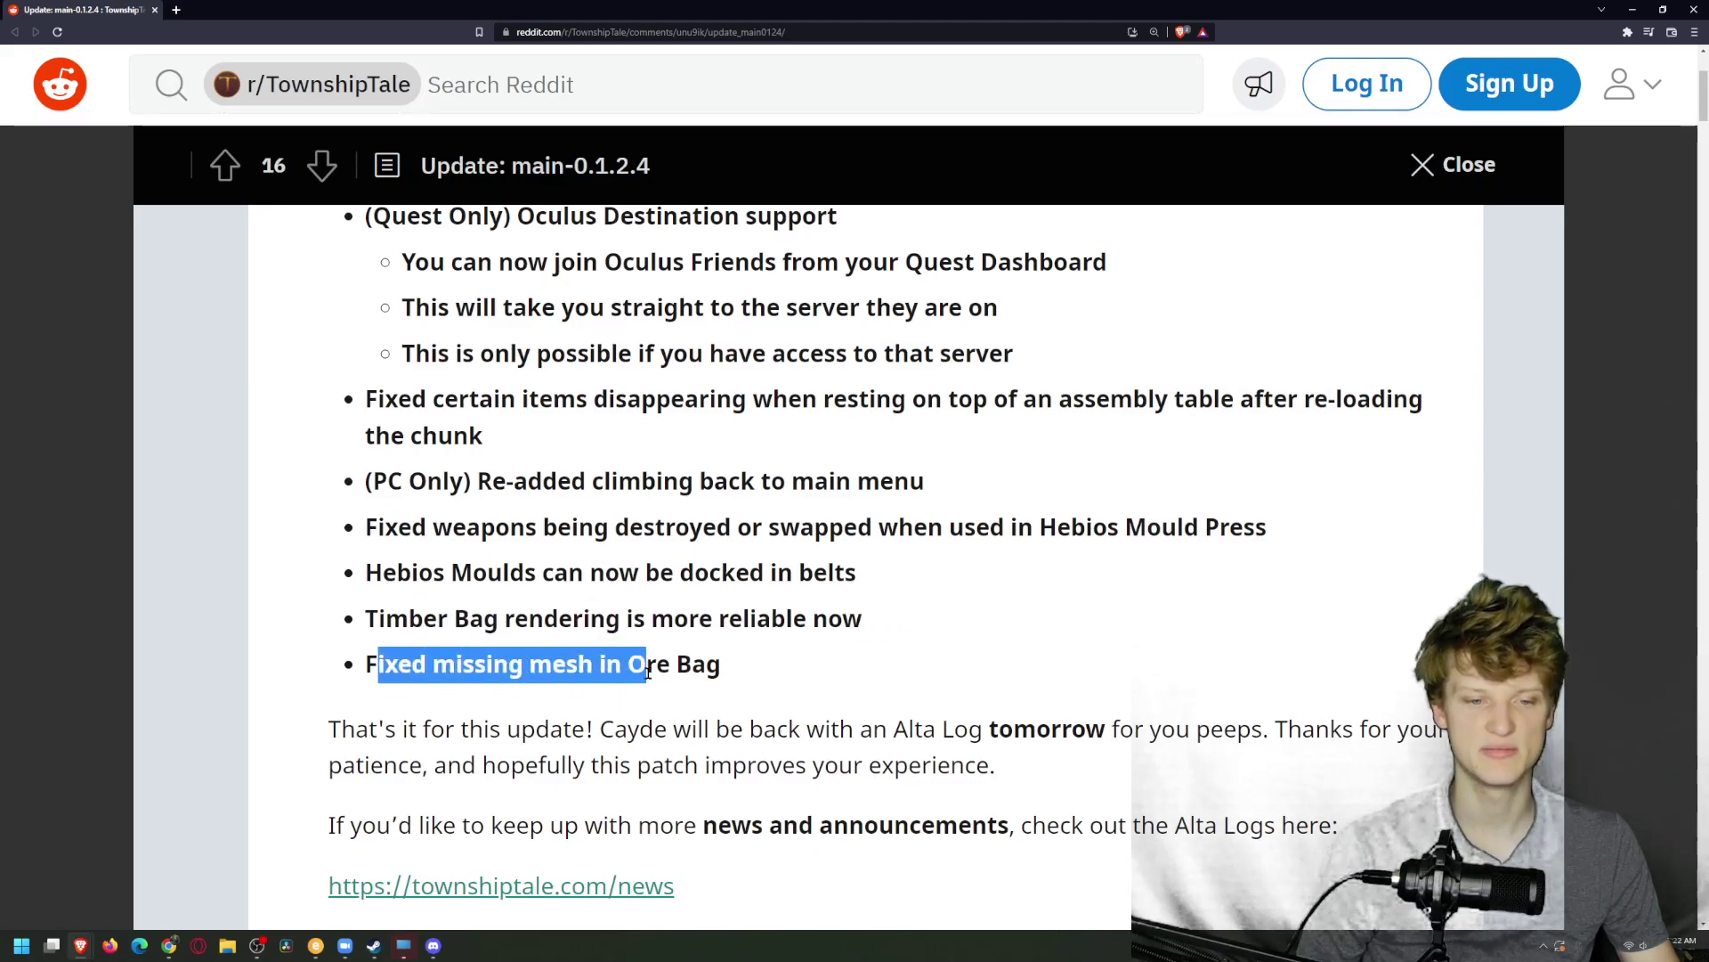
{"action": "left_click", "coordinate": [761, 681]}
{"action": "scroll", "coordinate": [761, 681], "scroll_direction": "down", "scroll_amount": 2}
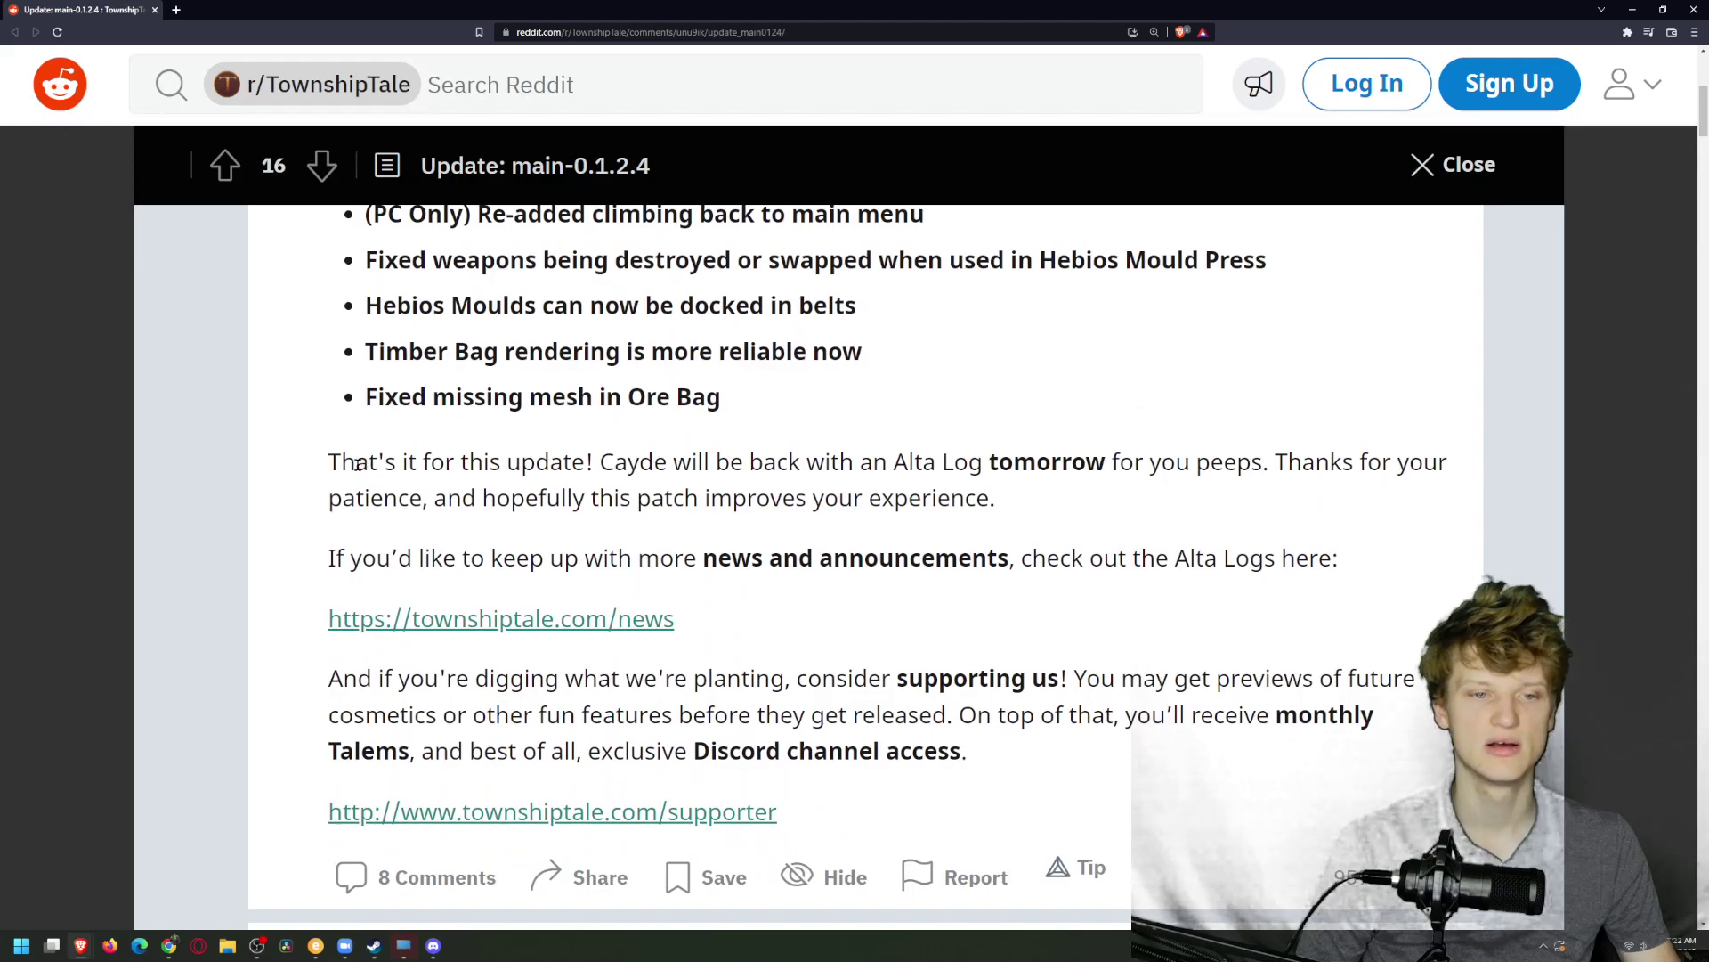
Step: Read the 'That's it for this update!' paragraph and the keep-up-with-news line
{"action": "mouse_move", "coordinate": [358, 463]}
{"action": "left_mouse_down"}
{"action": "mouse_move", "coordinate": [1324, 468]}
{"action": "mouse_move", "coordinate": [1129, 462]}
{"action": "mouse_move", "coordinate": [57, 522]}
{"action": "mouse_move", "coordinate": [904, 506]}
{"action": "left_mouse_up"}
{"action": "left_click", "coordinate": [810, 471]}
{"action": "left_click", "coordinate": [584, 548]}
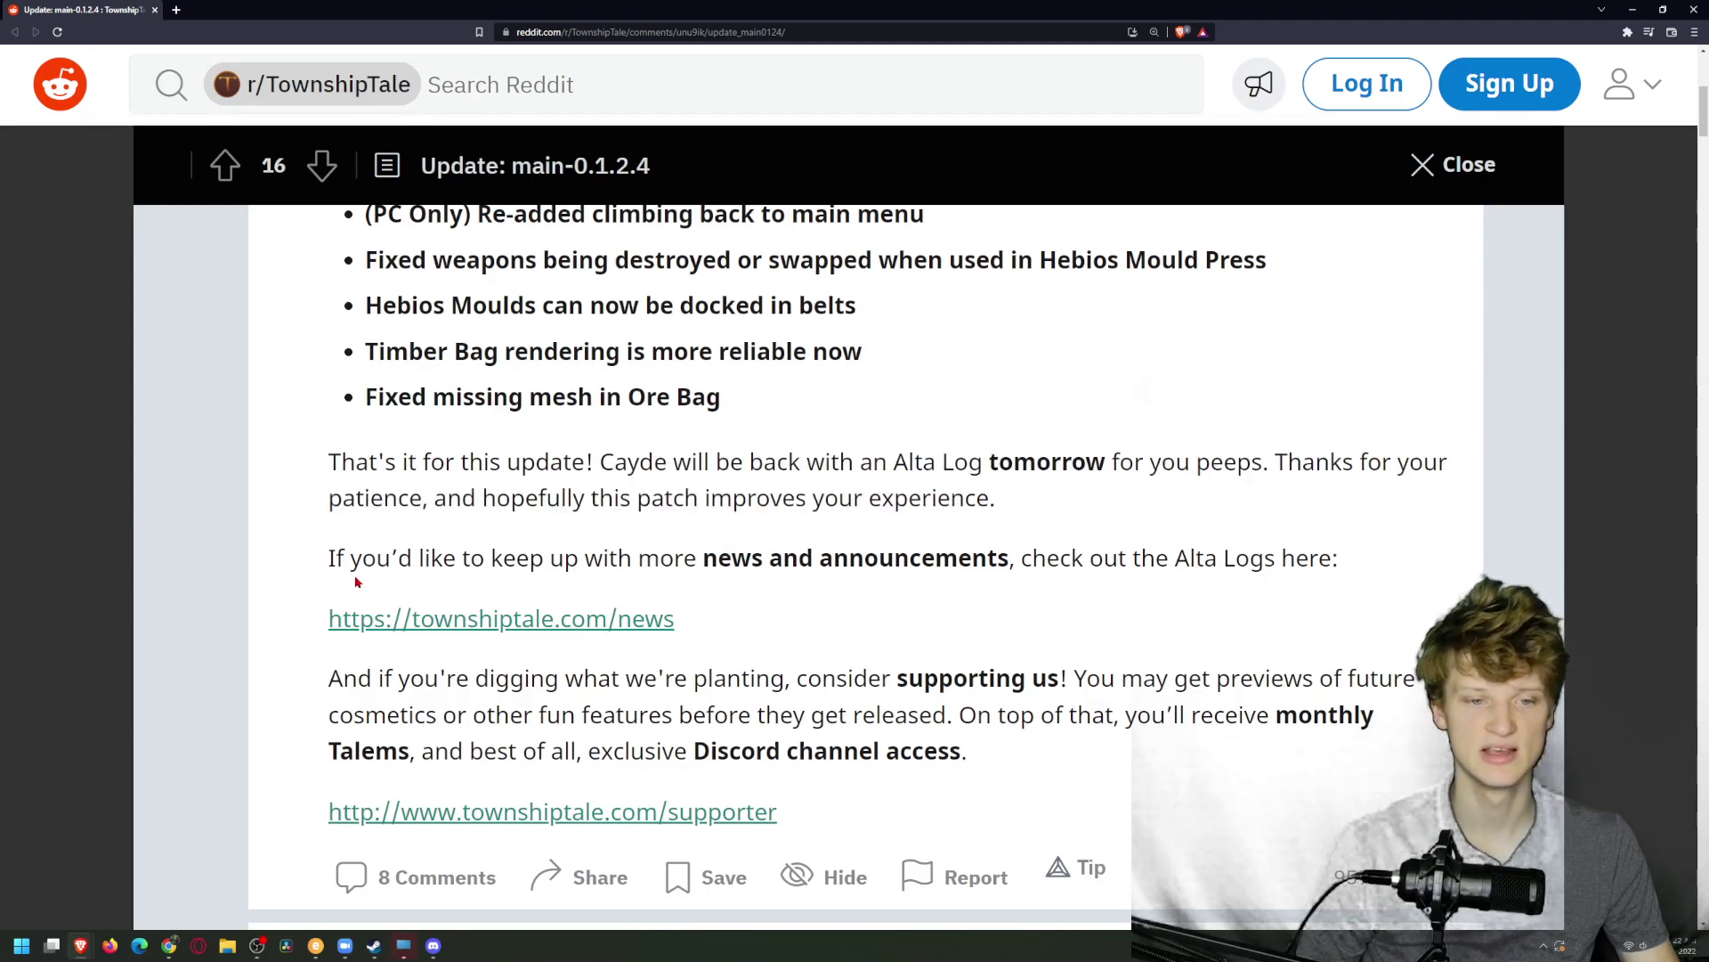
{"action": "mouse_move", "coordinate": [392, 558]}
{"action": "left_mouse_down"}
{"action": "mouse_move", "coordinate": [849, 561]}
{"action": "mouse_move", "coordinate": [1346, 597]}
{"action": "mouse_move", "coordinate": [728, 559]}
{"action": "mouse_move", "coordinate": [546, 607]}
{"action": "mouse_move", "coordinate": [1001, 657]}
{"action": "left_mouse_up"}
{"action": "left_click", "coordinate": [764, 705]}
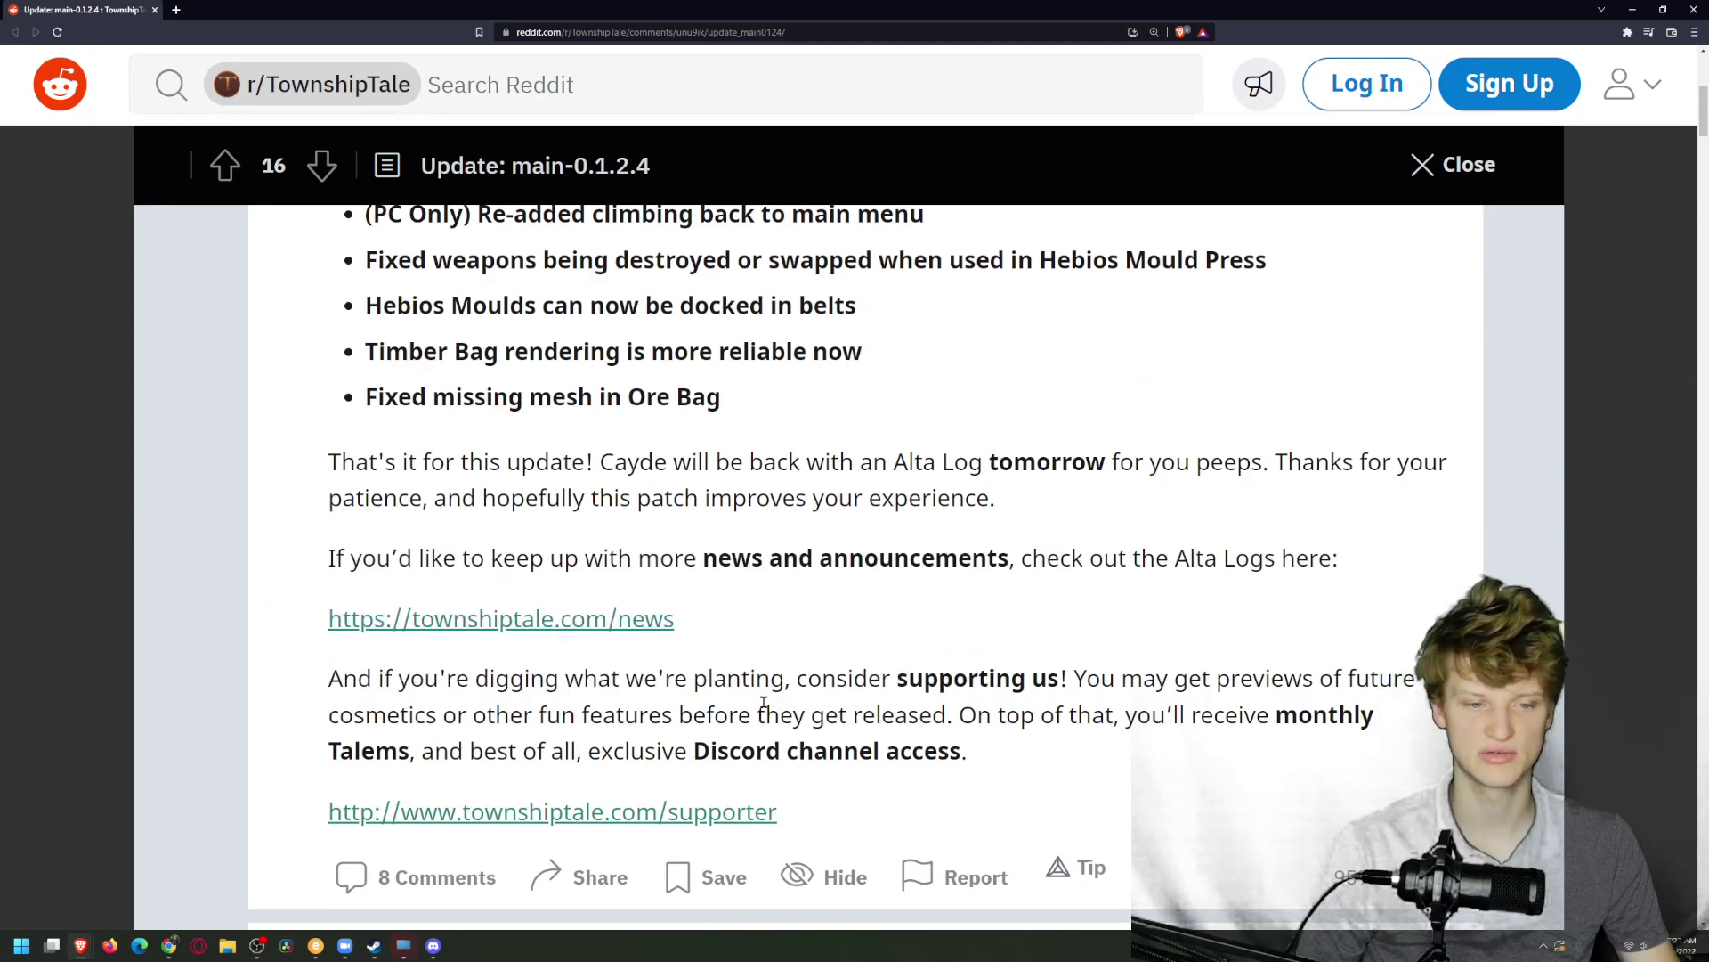
{"action": "left_click_drag", "start_coordinate": [441, 677], "coordinate": [1069, 677]}
{"action": "scroll", "coordinate": [558, 533], "scroll_direction": "down", "scroll_amount": 2}
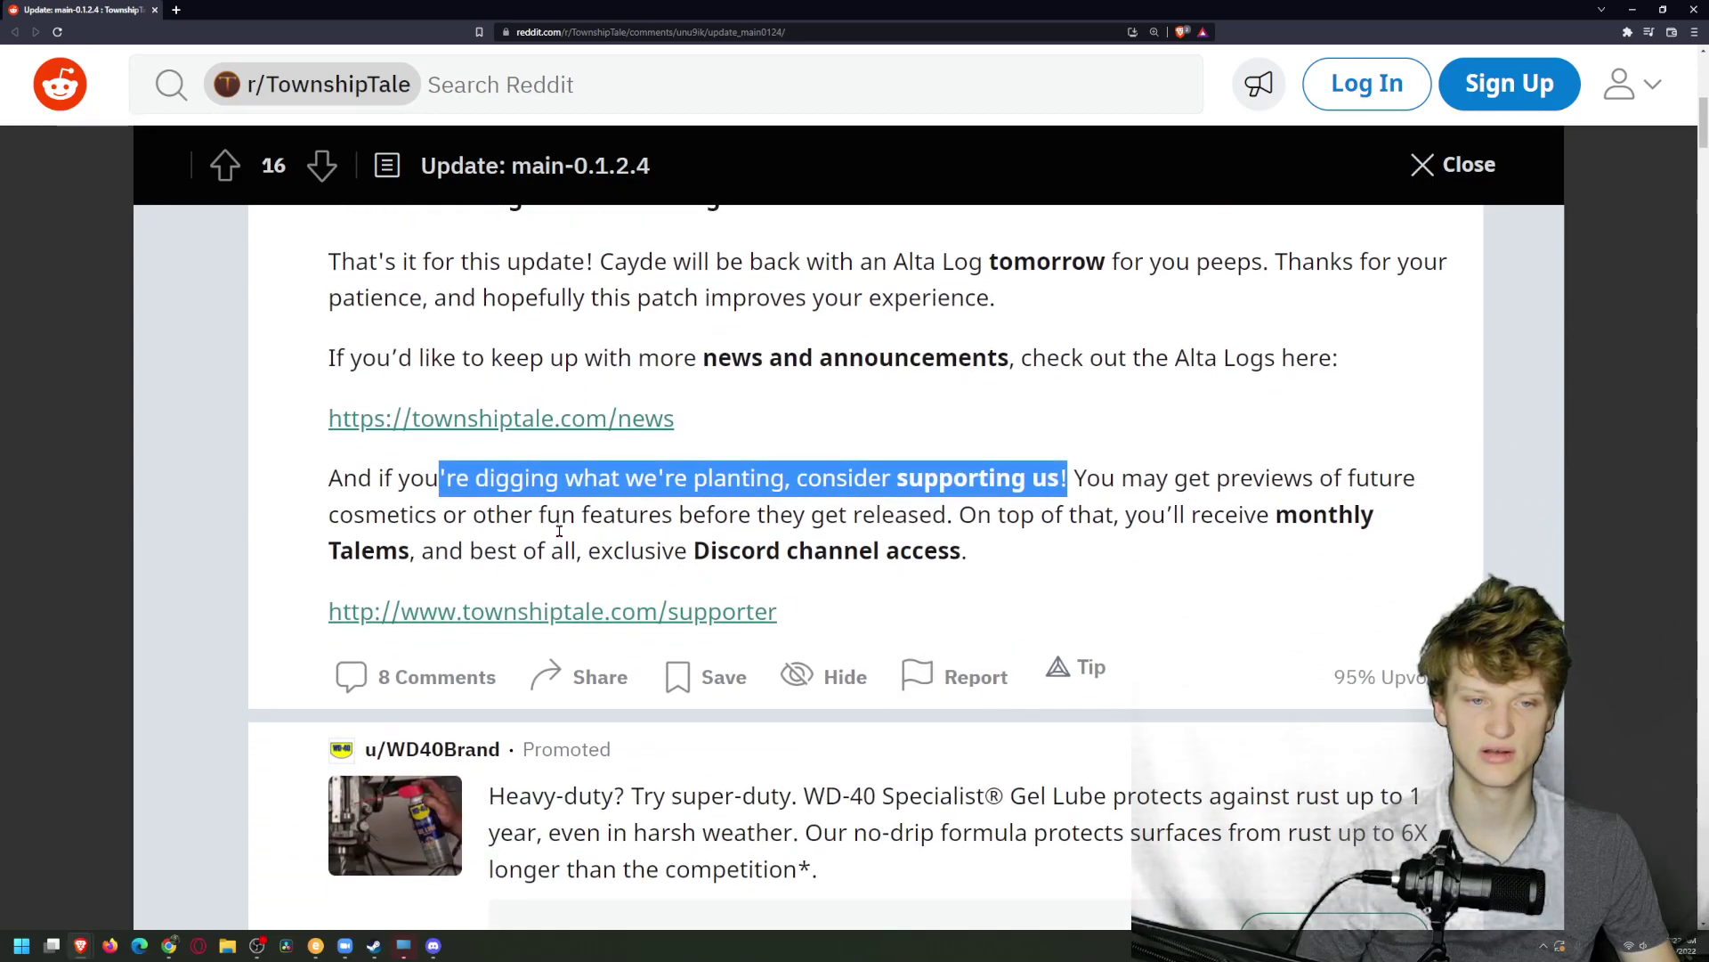
Step: Read the supporter paragraph, including 'digging what we're planting' and the monthly Talems perks
{"action": "left_click", "coordinate": [334, 478]}
{"action": "left_click_drag", "start_coordinate": [510, 484], "coordinate": [712, 490]}
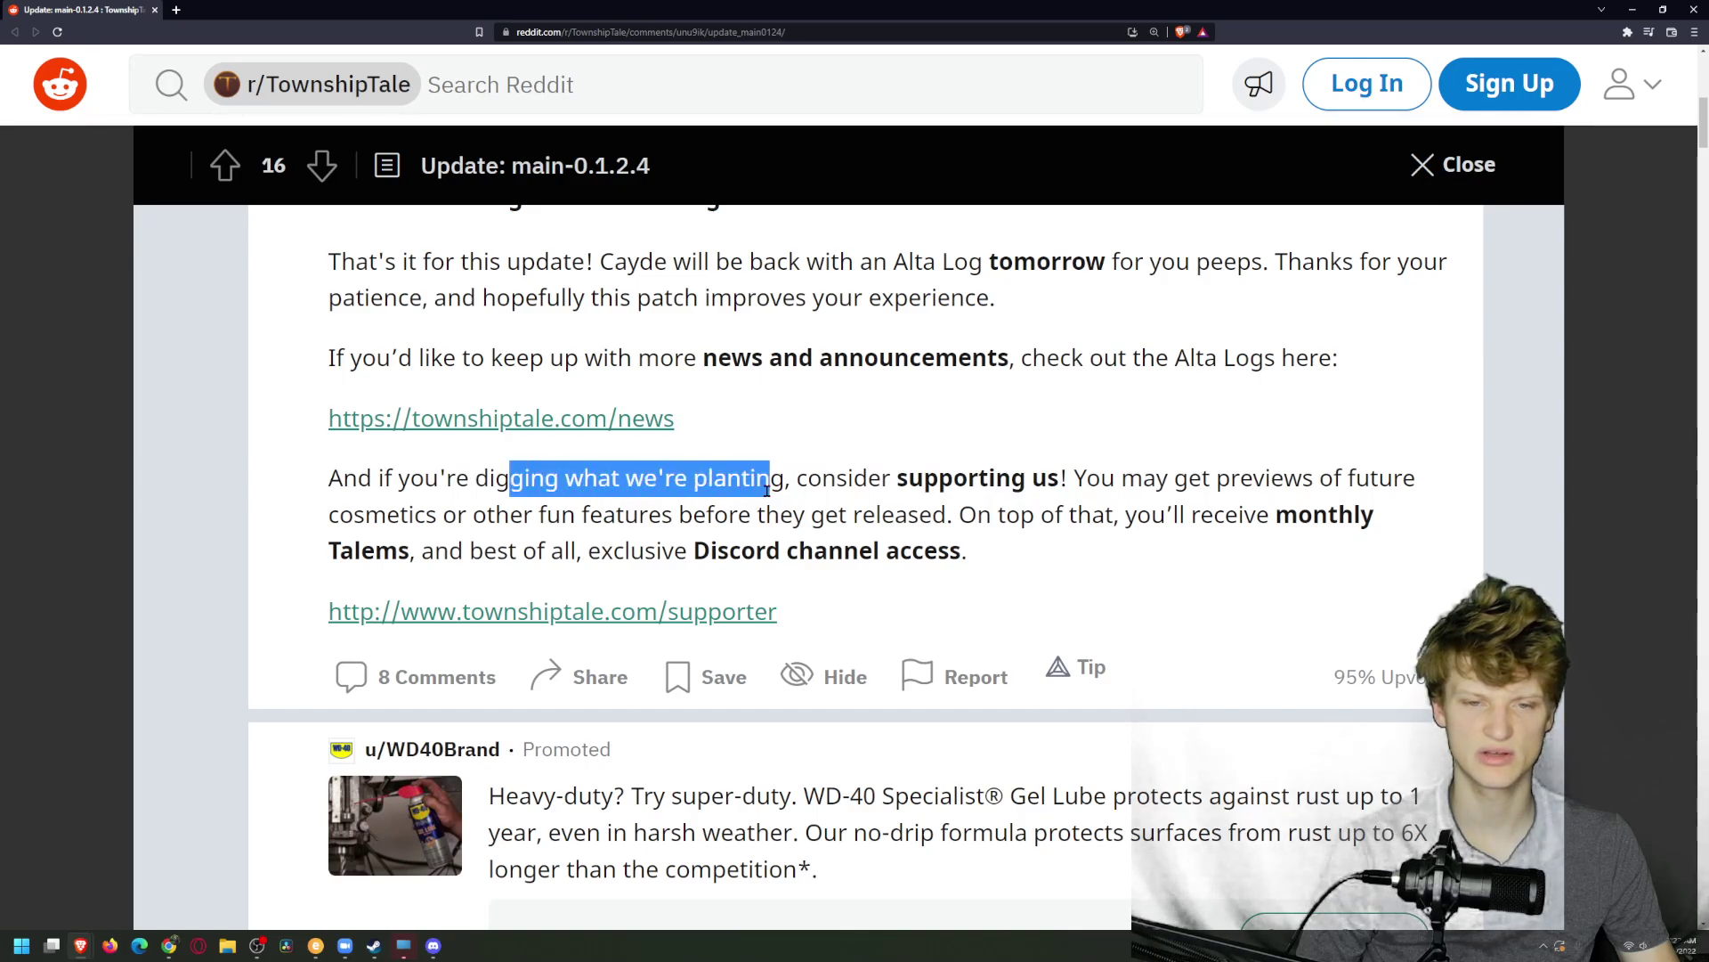
{"action": "left_click", "coordinate": [1119, 512]}
{"action": "mouse_move", "coordinate": [1032, 479]}
{"action": "left_mouse_down"}
{"action": "mouse_move", "coordinate": [1170, 484]}
{"action": "mouse_move", "coordinate": [1304, 525]}
{"action": "mouse_move", "coordinate": [1273, 553]}
{"action": "left_mouse_up"}
{"action": "left_click", "coordinate": [1244, 515]}
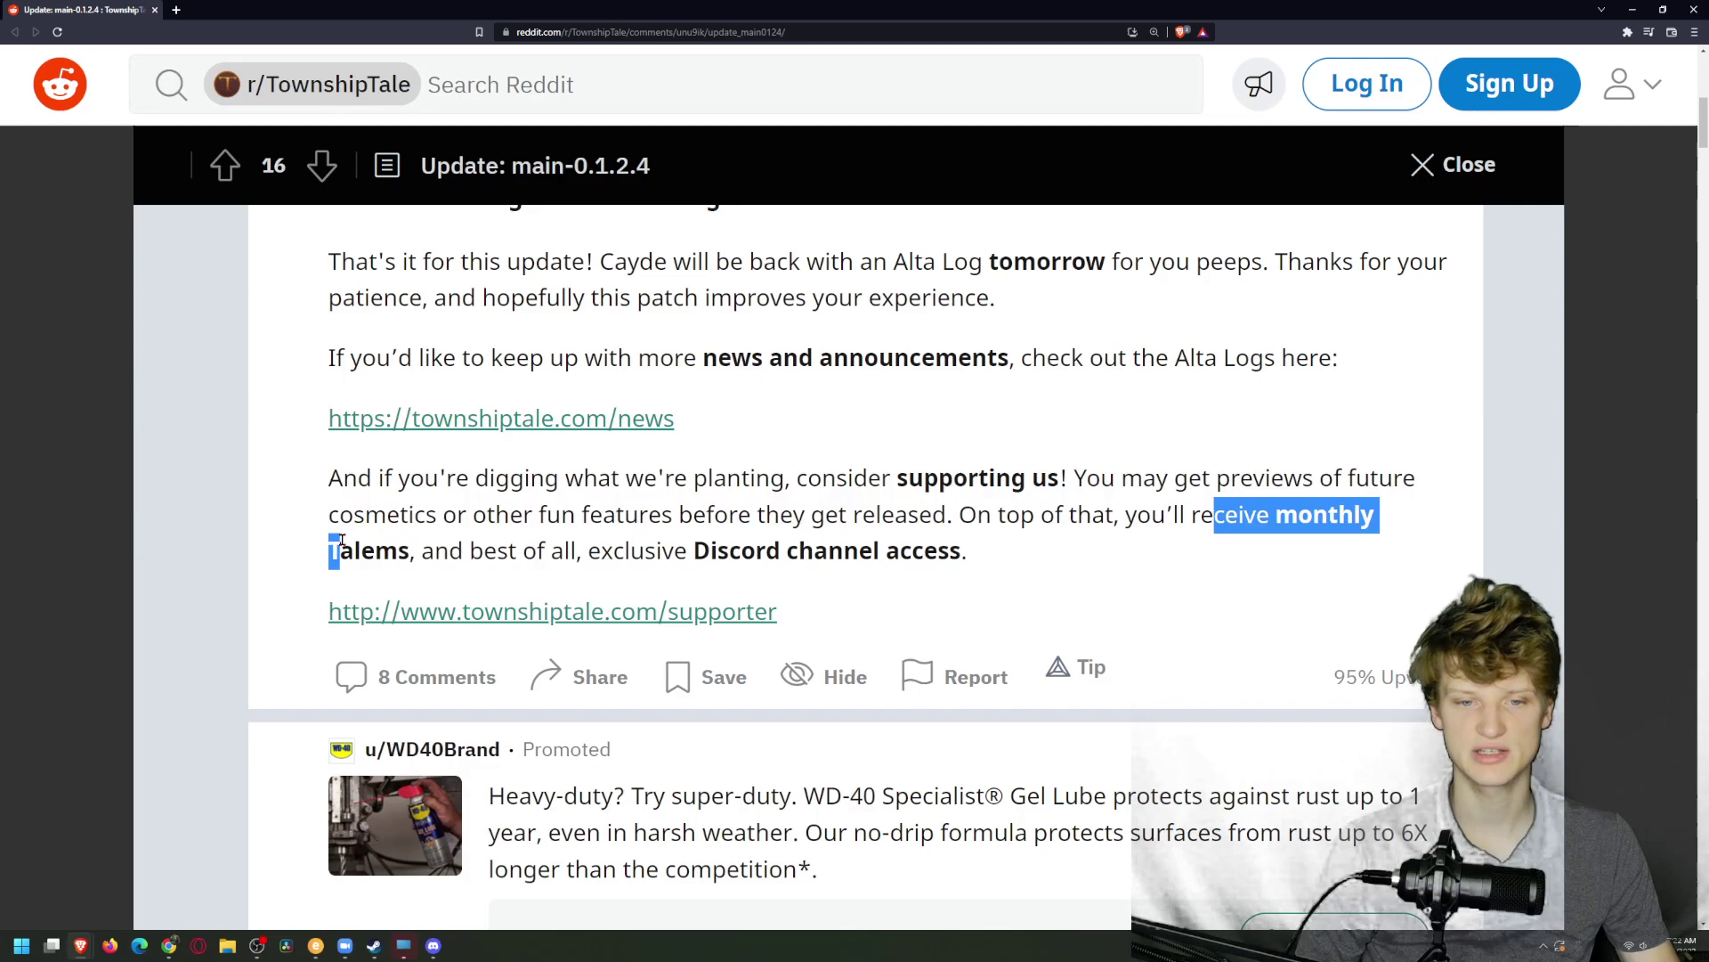
{"action": "scroll", "coordinate": [1150, 550], "scroll_direction": "up", "scroll_amount": 1}
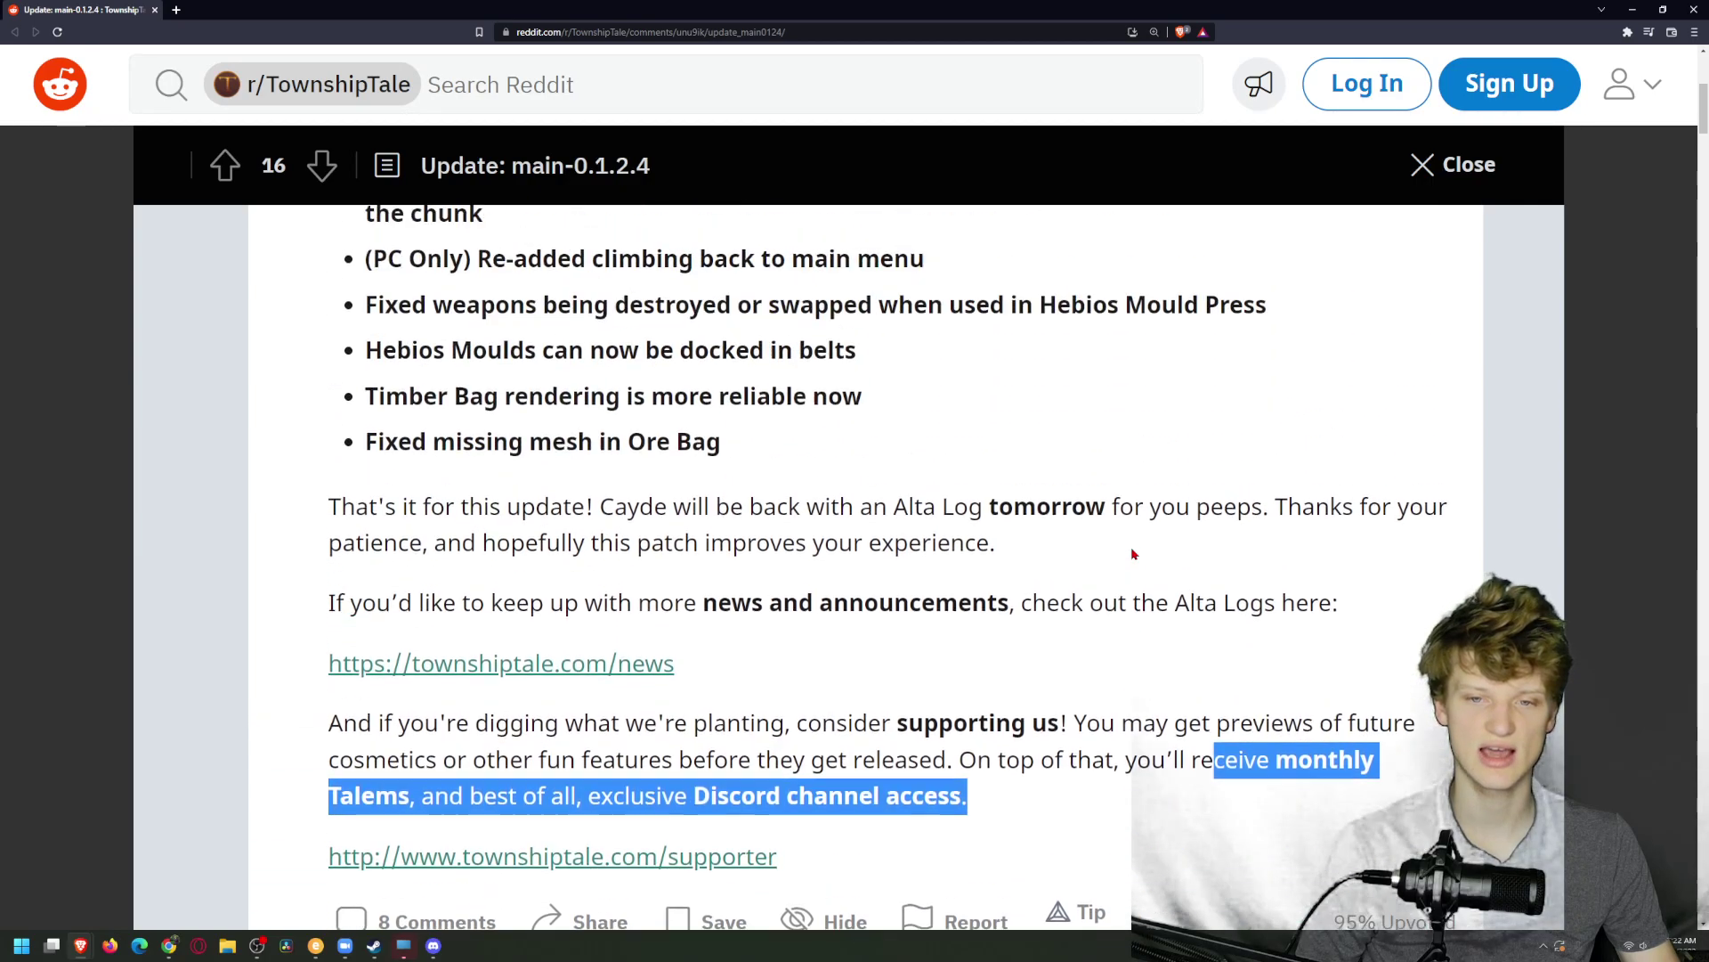
{"action": "scroll", "coordinate": [1095, 554], "scroll_direction": "up", "scroll_amount": 2}
{"action": "scroll", "coordinate": [1015, 560], "scroll_direction": "up", "scroll_amount": 3}
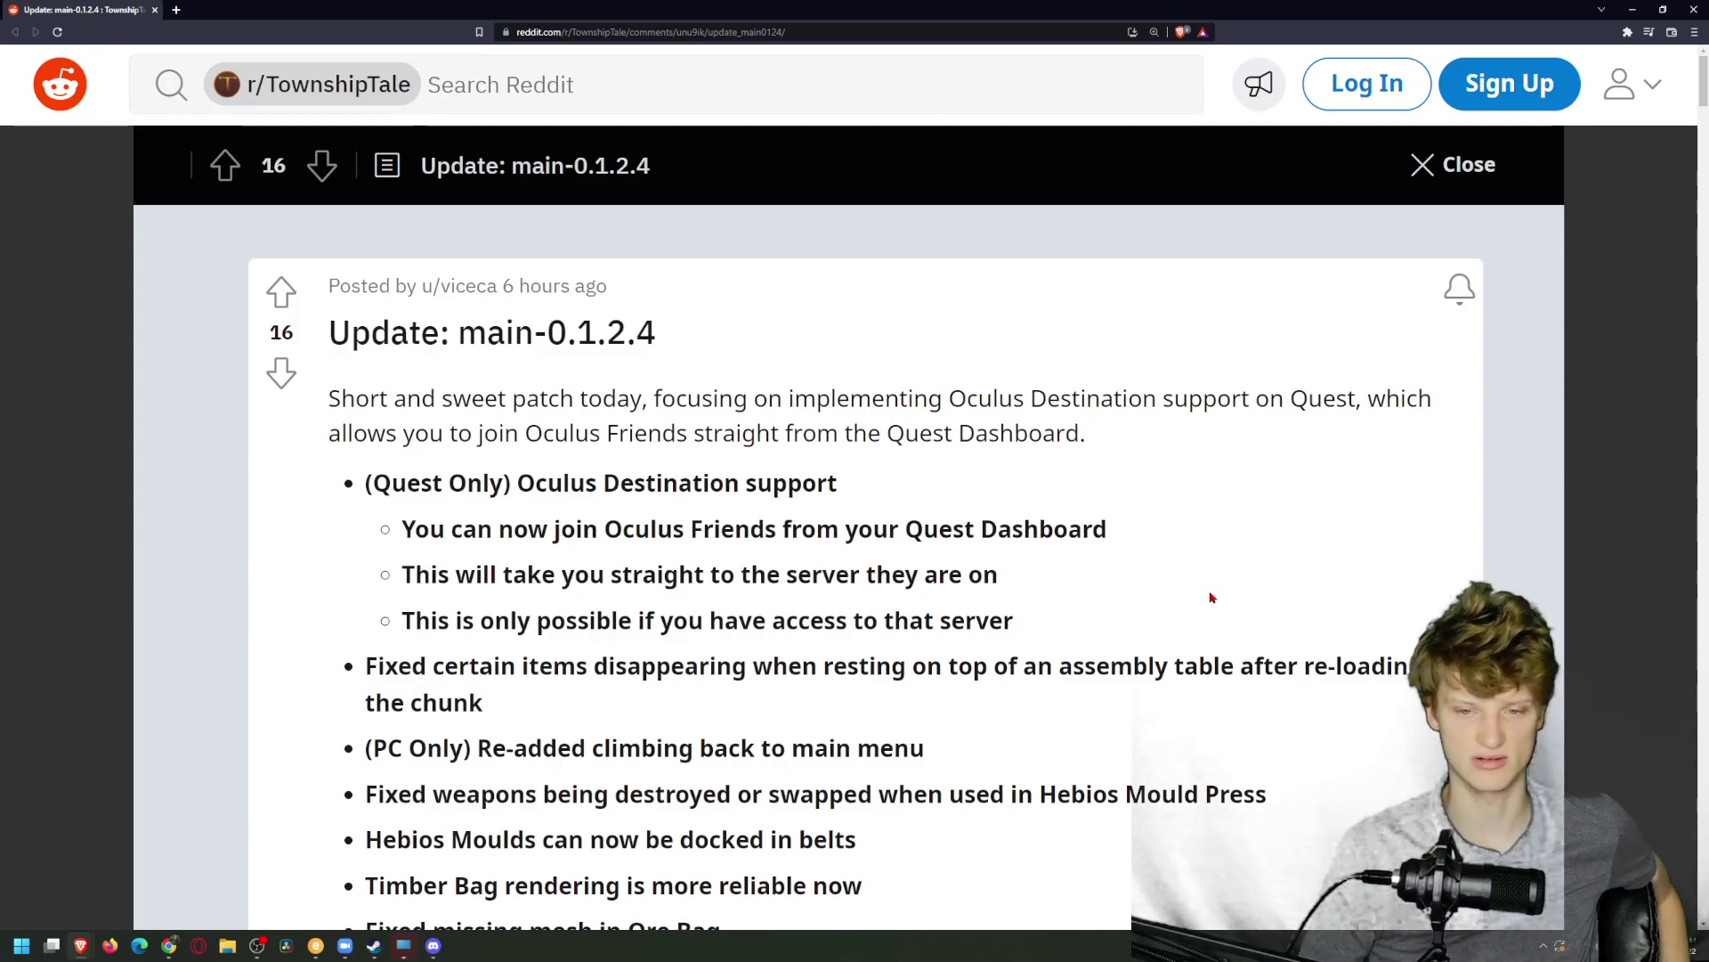
Step: Select and read the post's intro paragraph
{"action": "mouse_move", "coordinate": [1084, 441]}
{"action": "left_mouse_down"}
{"action": "mouse_move", "coordinate": [329, 401]}
{"action": "mouse_move", "coordinate": [1085, 433]}
{"action": "left_mouse_up"}
{"action": "left_click", "coordinate": [402, 420]}
{"action": "triple_click", "coordinate": [330, 399]}
{"action": "left_click", "coordinate": [1084, 433]}
{"action": "scroll", "coordinate": [811, 643], "scroll_direction": "down", "scroll_amount": 3}
{"action": "scroll", "coordinate": [811, 643], "scroll_direction": "up", "scroll_amount": 3}
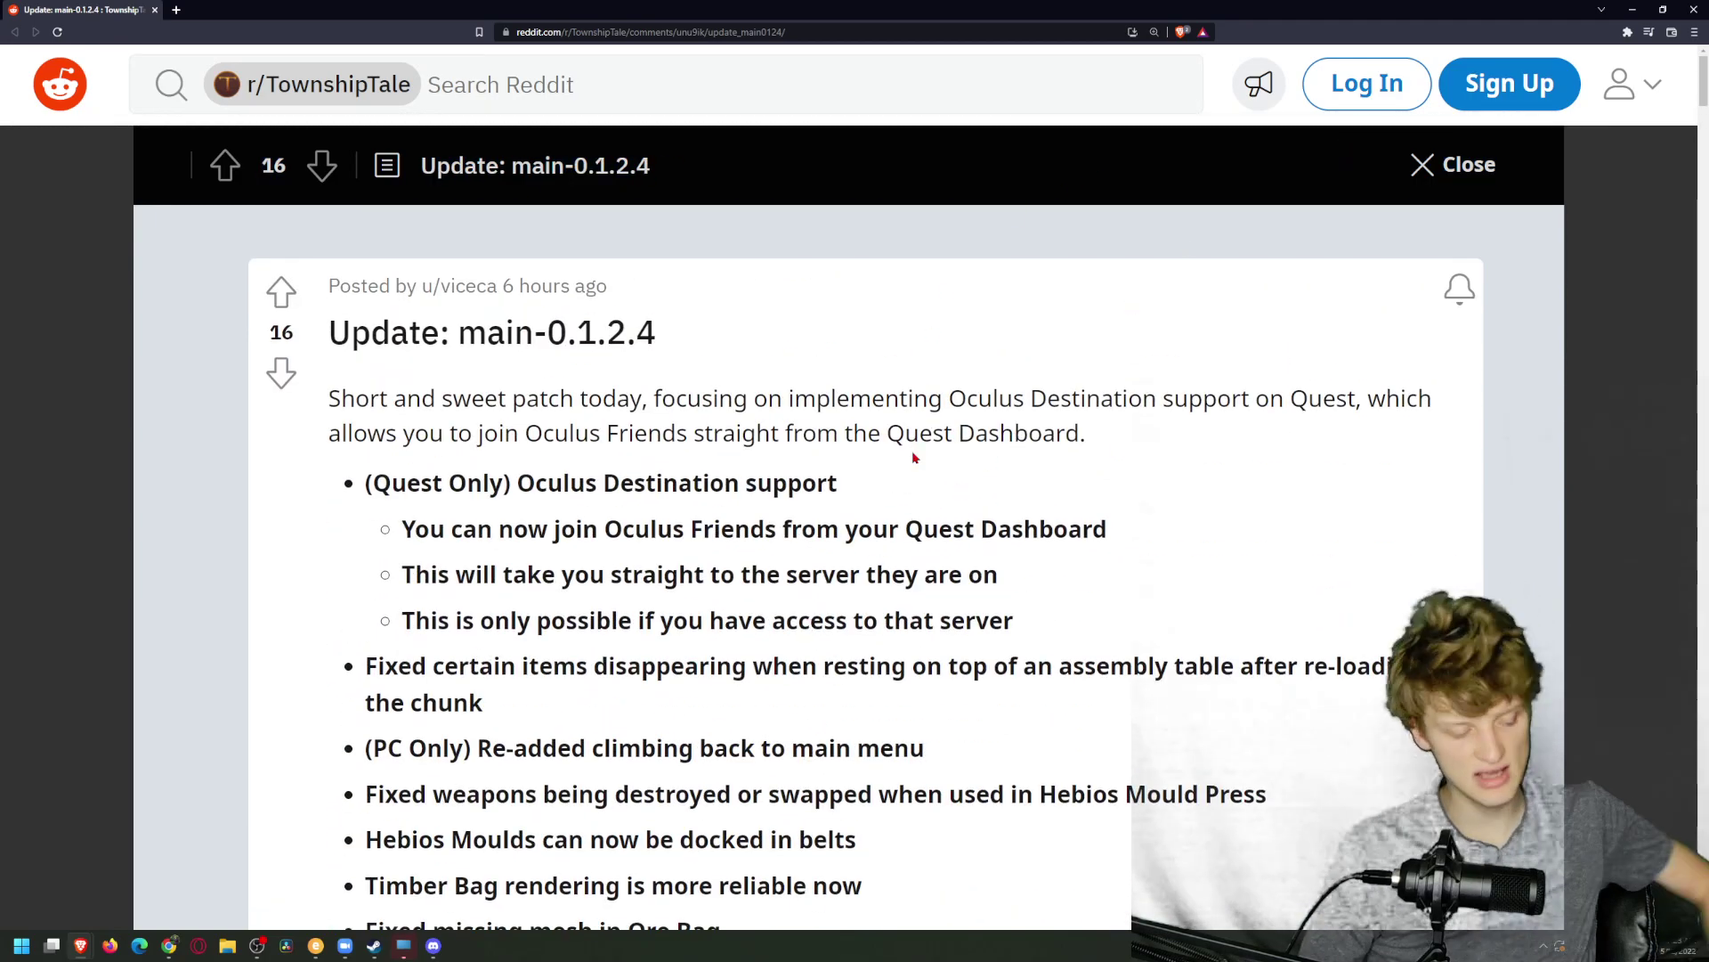
{"action": "scroll", "coordinate": [882, 484], "scroll_direction": "down", "scroll_amount": 2}
{"action": "scroll", "coordinate": [787, 387], "scroll_direction": "up", "scroll_amount": 1}
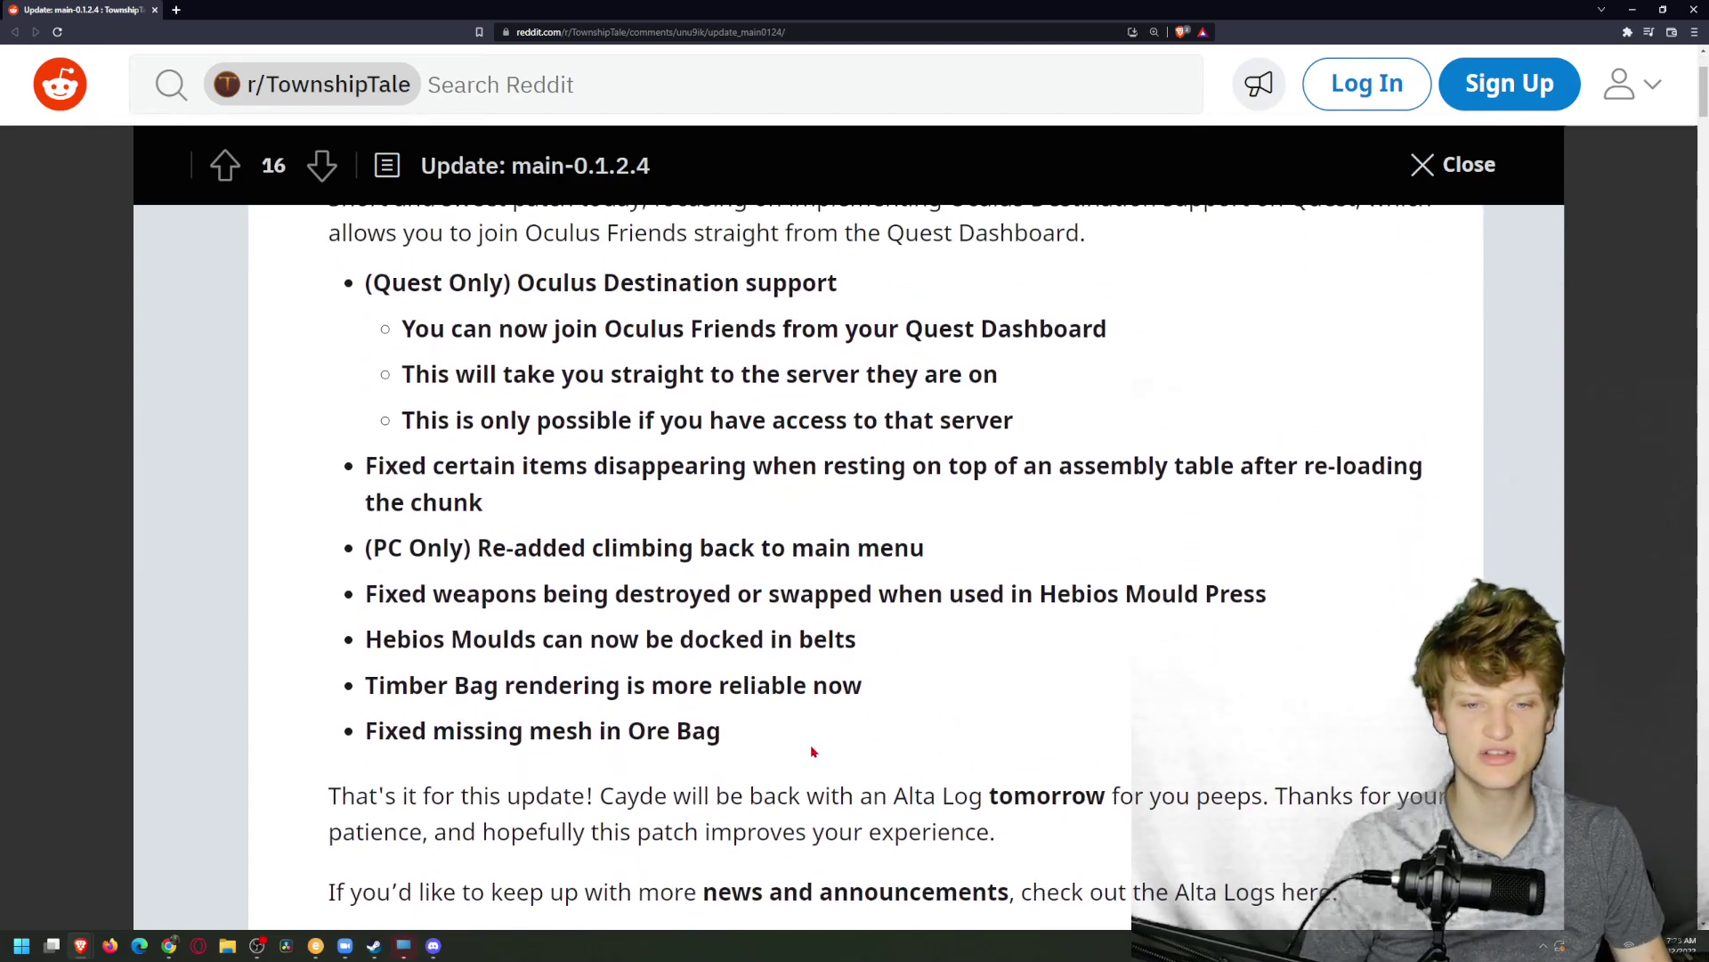
Step: Highlight the patch bullets from the Oculus Destination notes through the Ore Bag fix
{"action": "left_click_drag", "start_coordinate": [811, 752], "coordinate": [321, 522]}
{"action": "mouse_move", "coordinate": [926, 467]}
{"action": "left_mouse_down"}
{"action": "mouse_move", "coordinate": [407, 407]}
{"action": "mouse_move", "coordinate": [423, 289]}
{"action": "left_mouse_up"}
{"action": "right_click", "coordinate": [424, 289]}
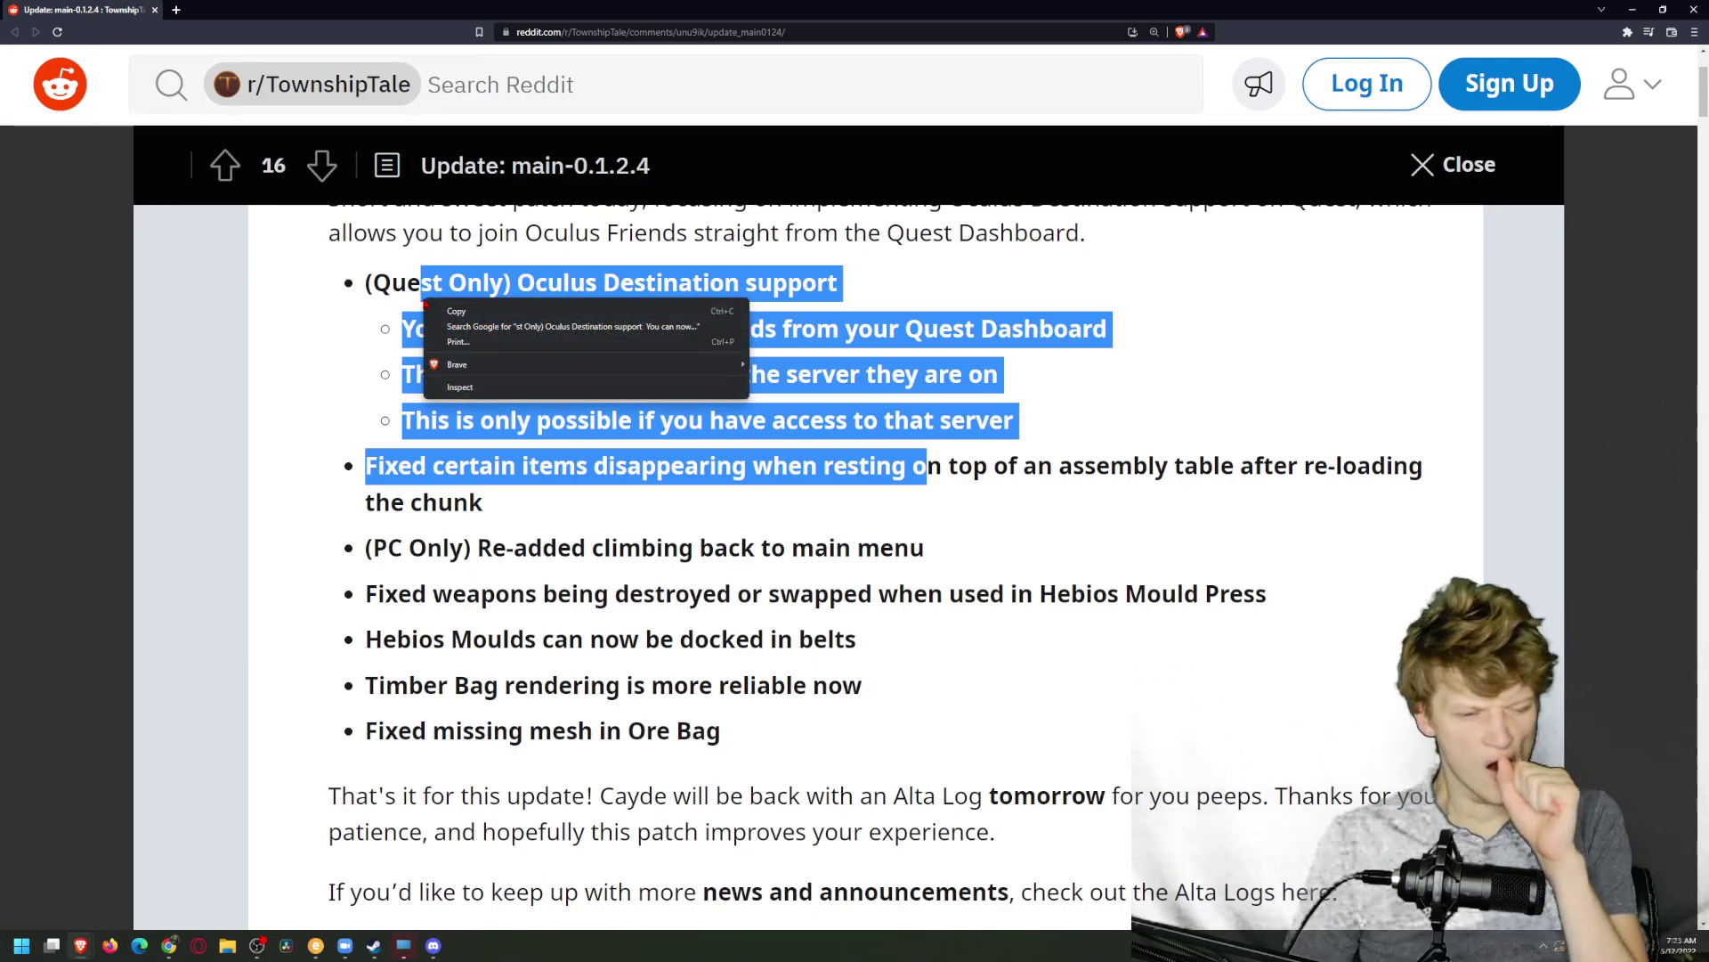
{"action": "left_click", "coordinate": [503, 422]}
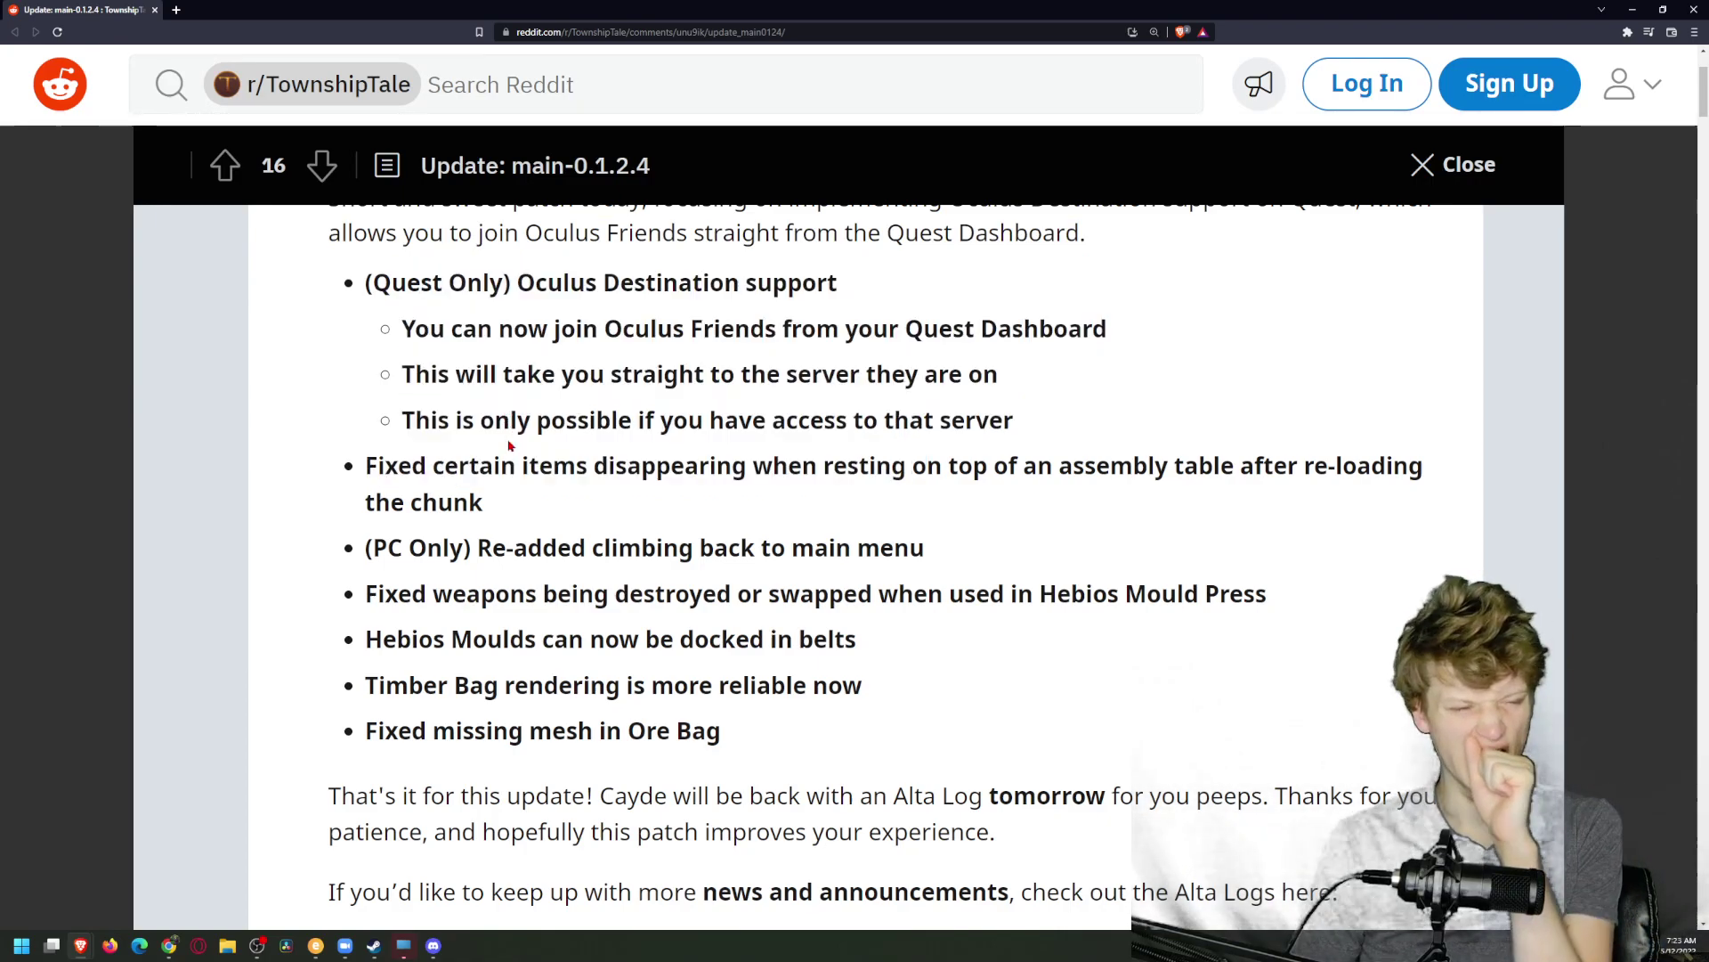
{"action": "scroll", "coordinate": [510, 447], "scroll_direction": "down", "scroll_amount": 3}
{"action": "scroll", "coordinate": [521, 414], "scroll_direction": "down", "scroll_amount": 2}
{"action": "scroll", "coordinate": [534, 381], "scroll_direction": "down", "scroll_amount": 5}
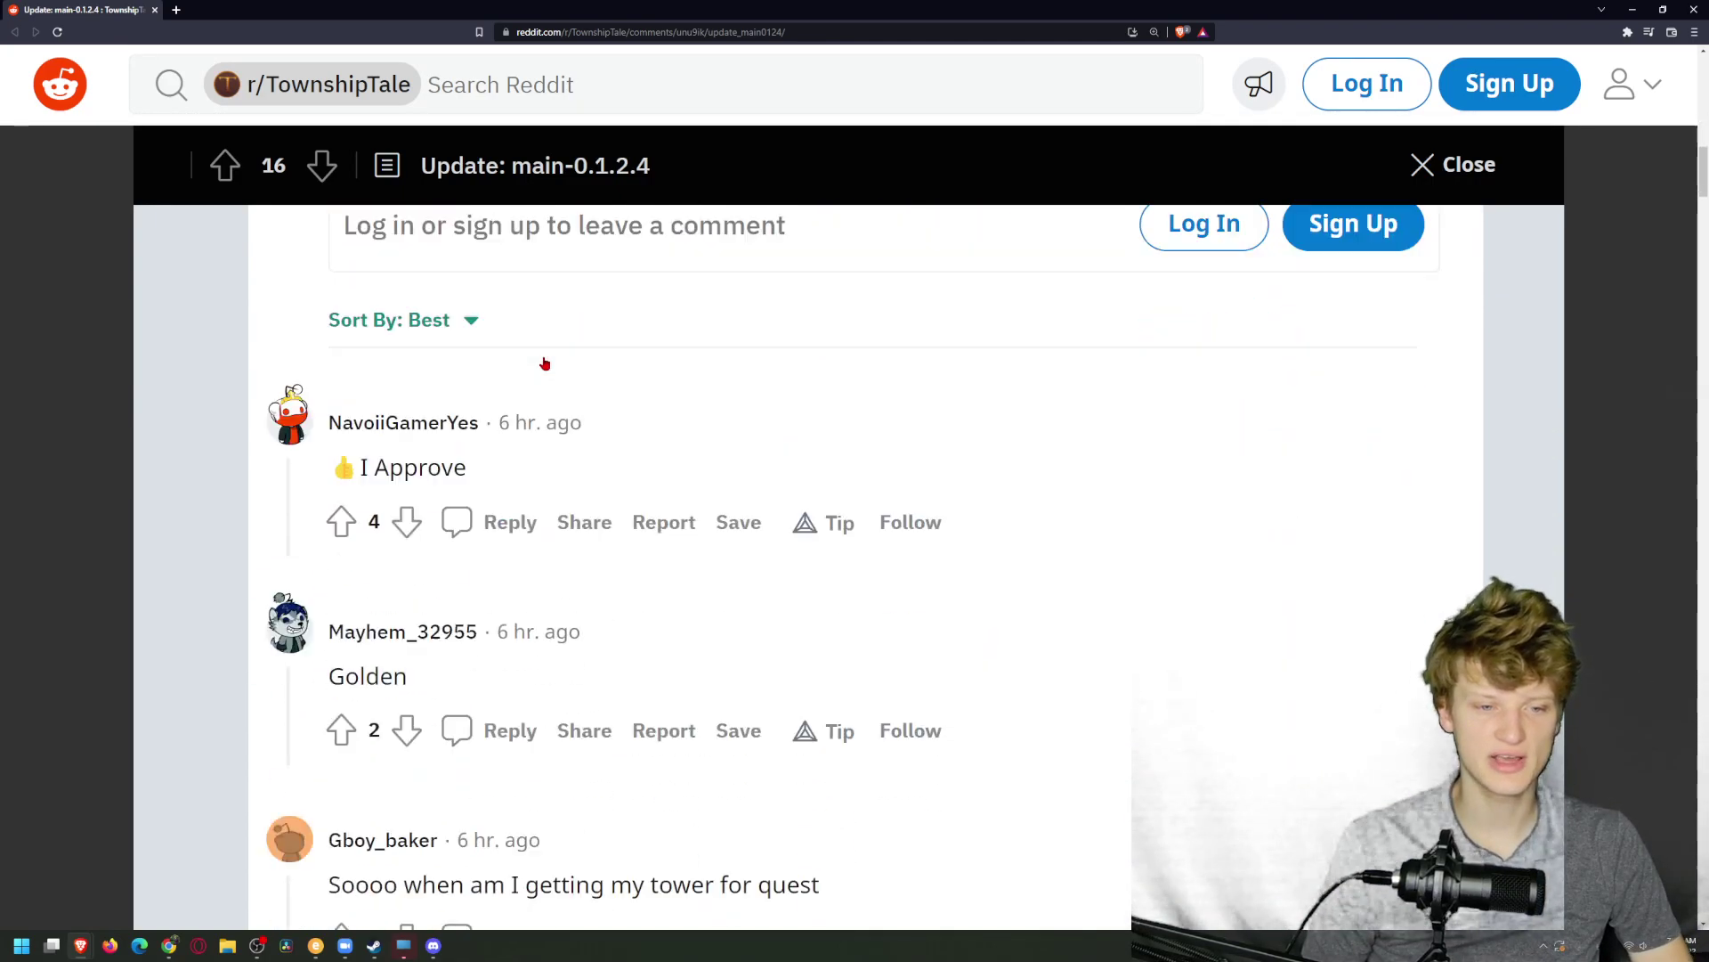
{"action": "scroll", "coordinate": [534, 352], "scroll_direction": "up", "scroll_amount": 2}
{"action": "scroll", "coordinate": [522, 344], "scroll_direction": "up", "scroll_amount": 5}
{"action": "scroll", "coordinate": [521, 340], "scroll_direction": "up", "scroll_amount": 4}
{"action": "scroll", "coordinate": [416, 203], "scroll_direction": "up", "scroll_amount": 1}
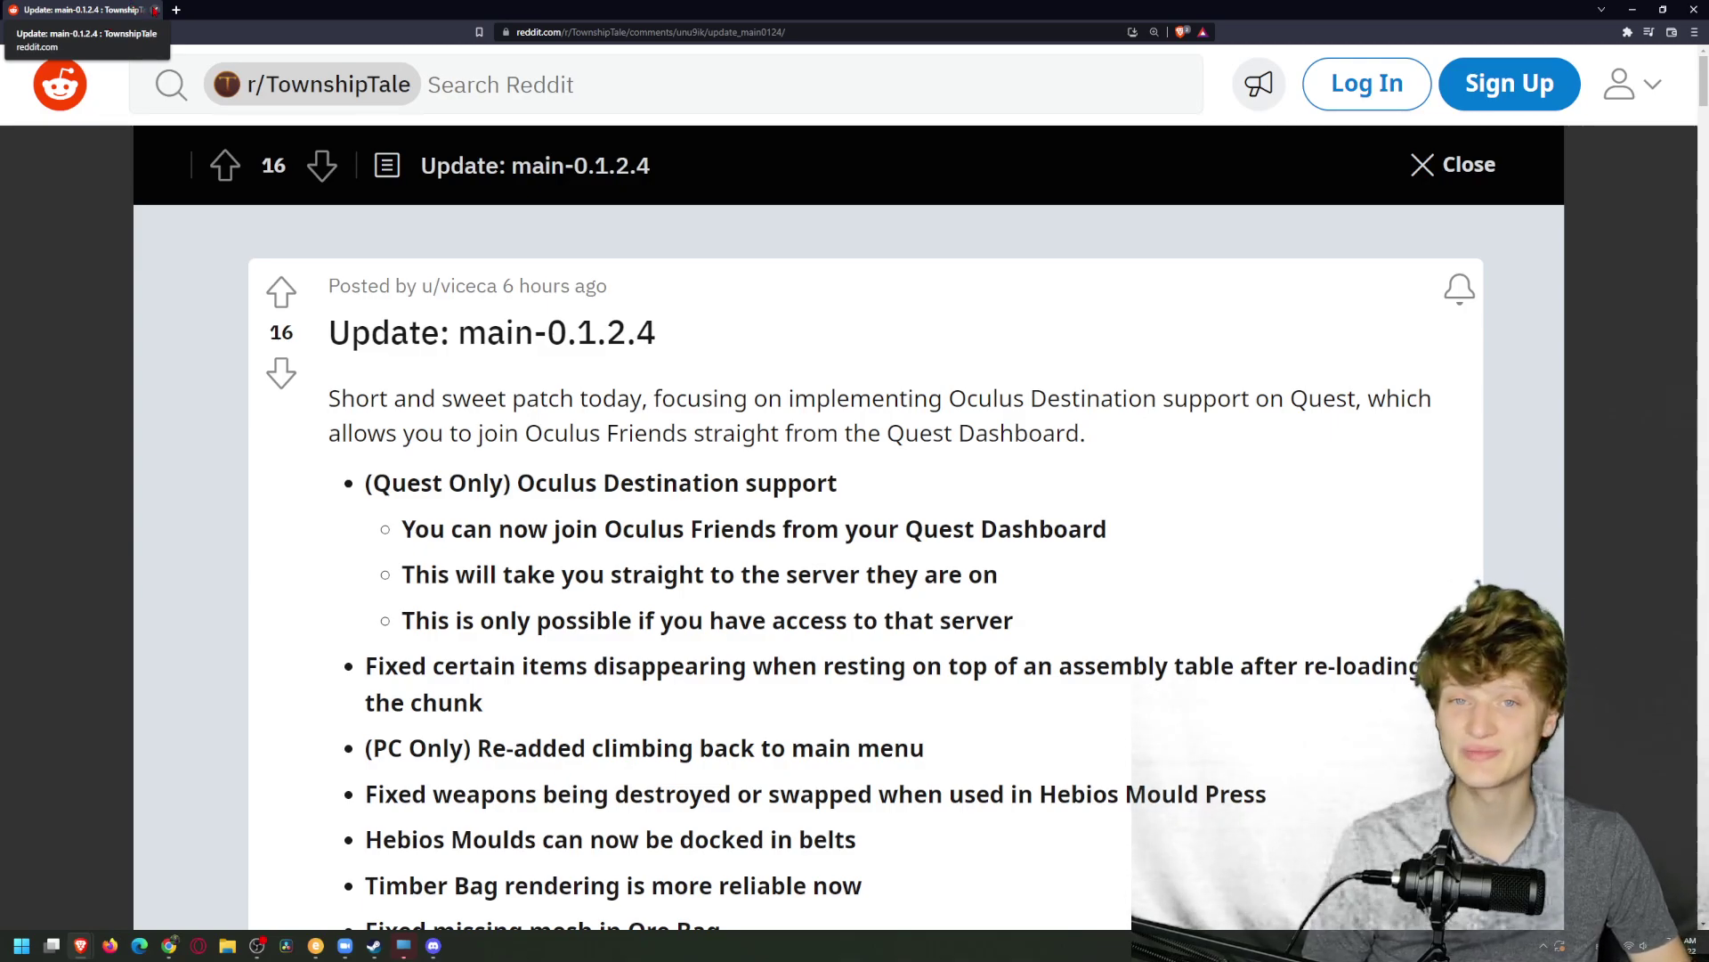
Step: Switch back to the Discord window showing A Township Tale's #announcements channel
{"action": "key", "text": "alt+Tab"}
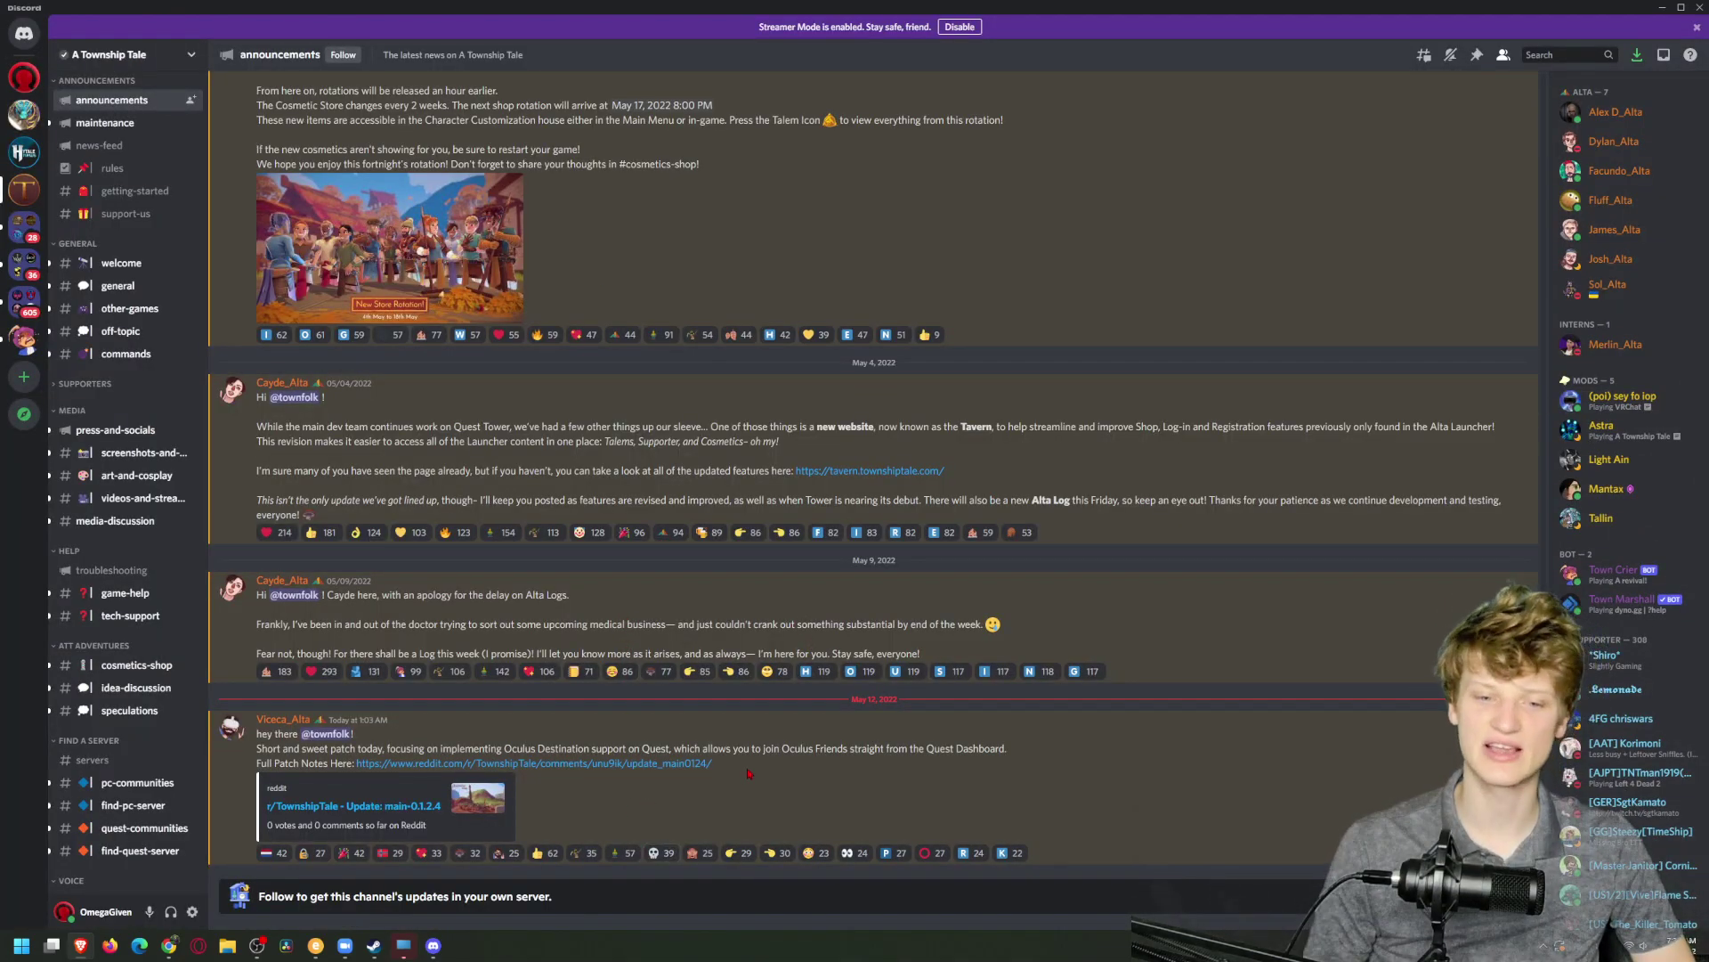
{"action": "double_click", "coordinate": [771, 748]}
{"action": "double_click", "coordinate": [798, 749]}
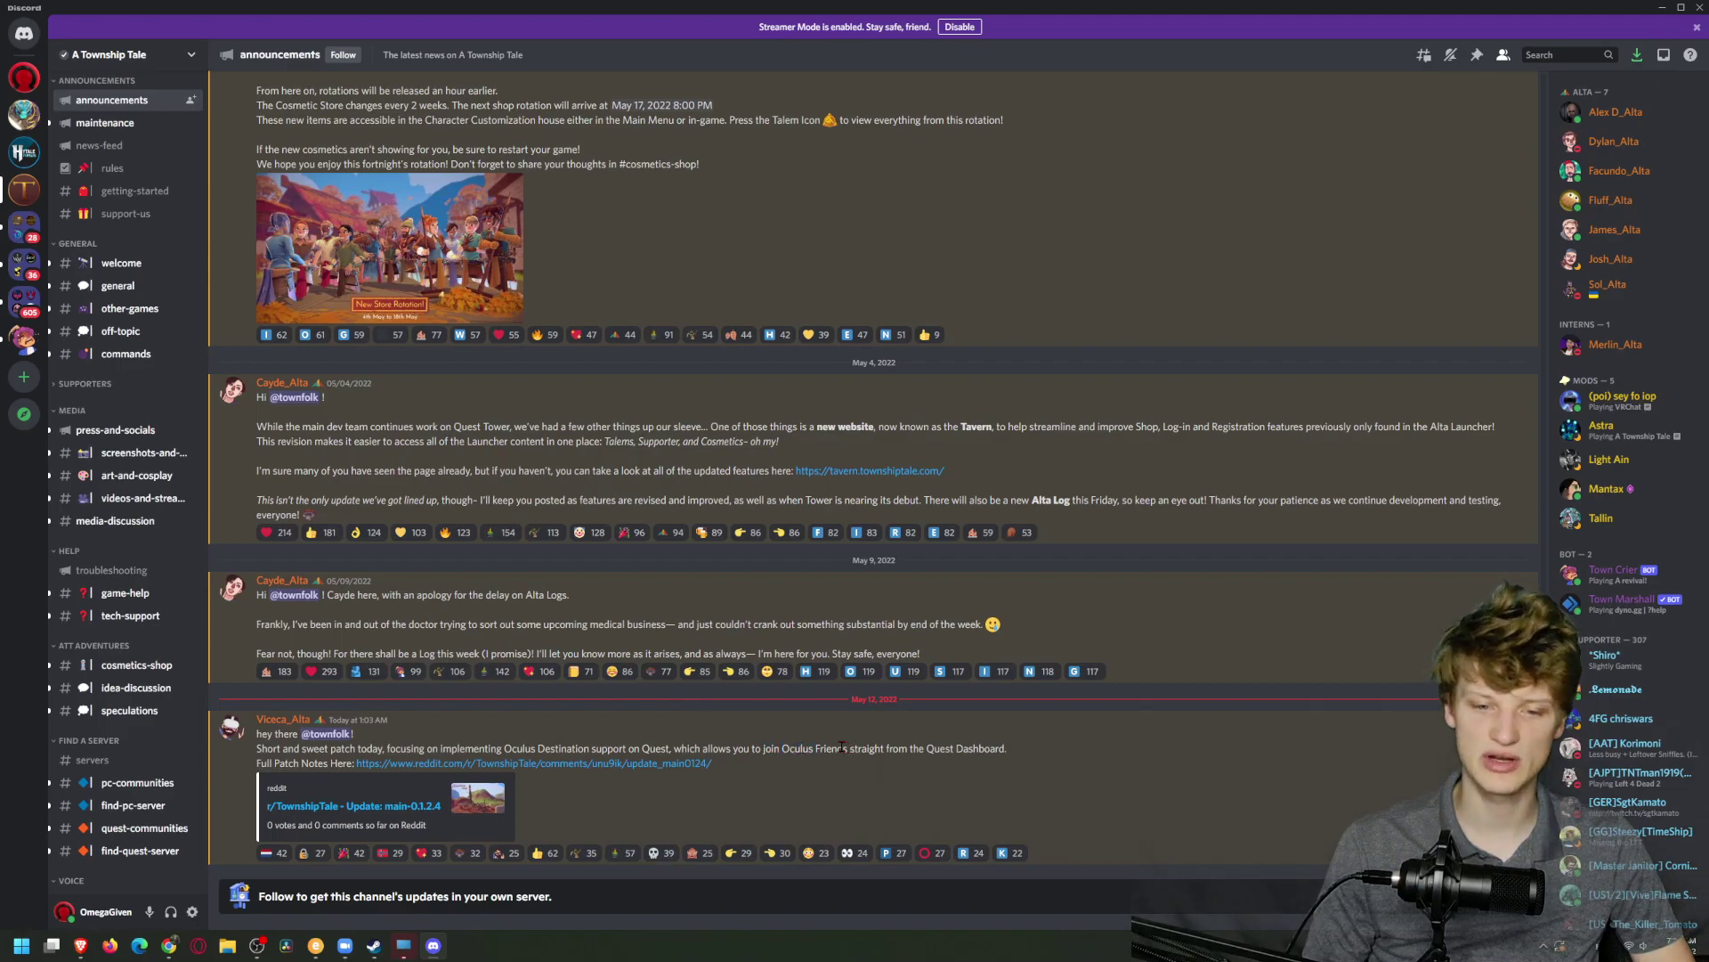
{"action": "double_click", "coordinate": [839, 749]}
{"action": "double_click", "coordinate": [832, 749]}
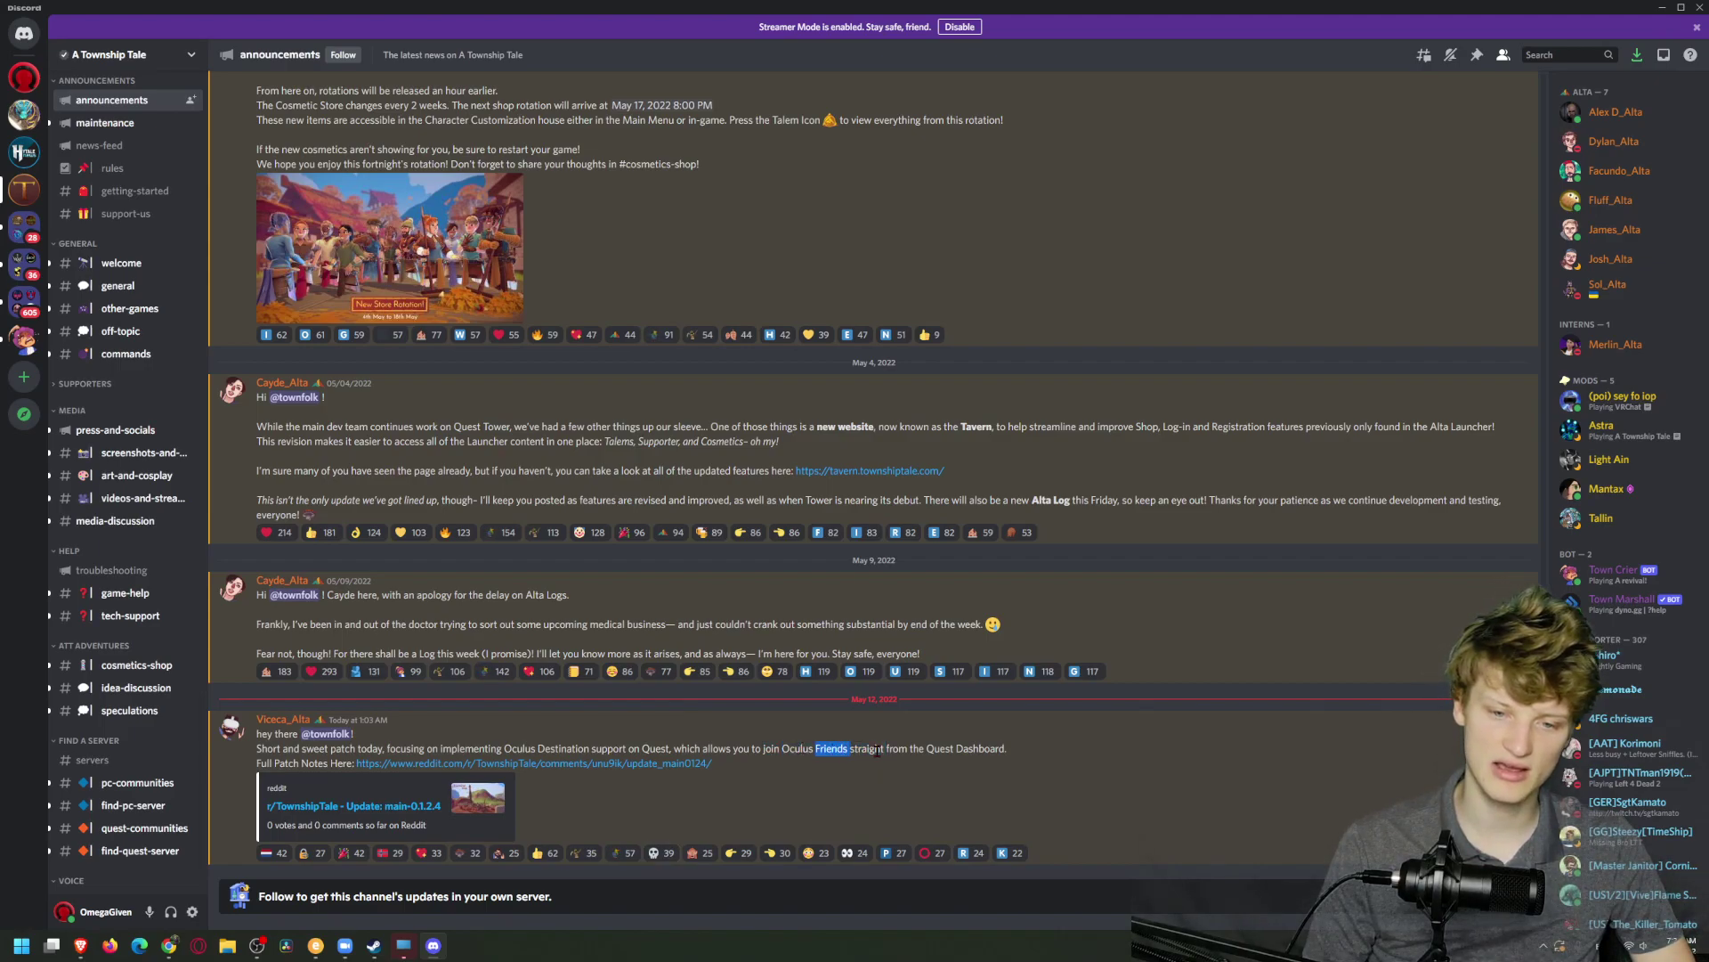
{"action": "double_click", "coordinate": [898, 750]}
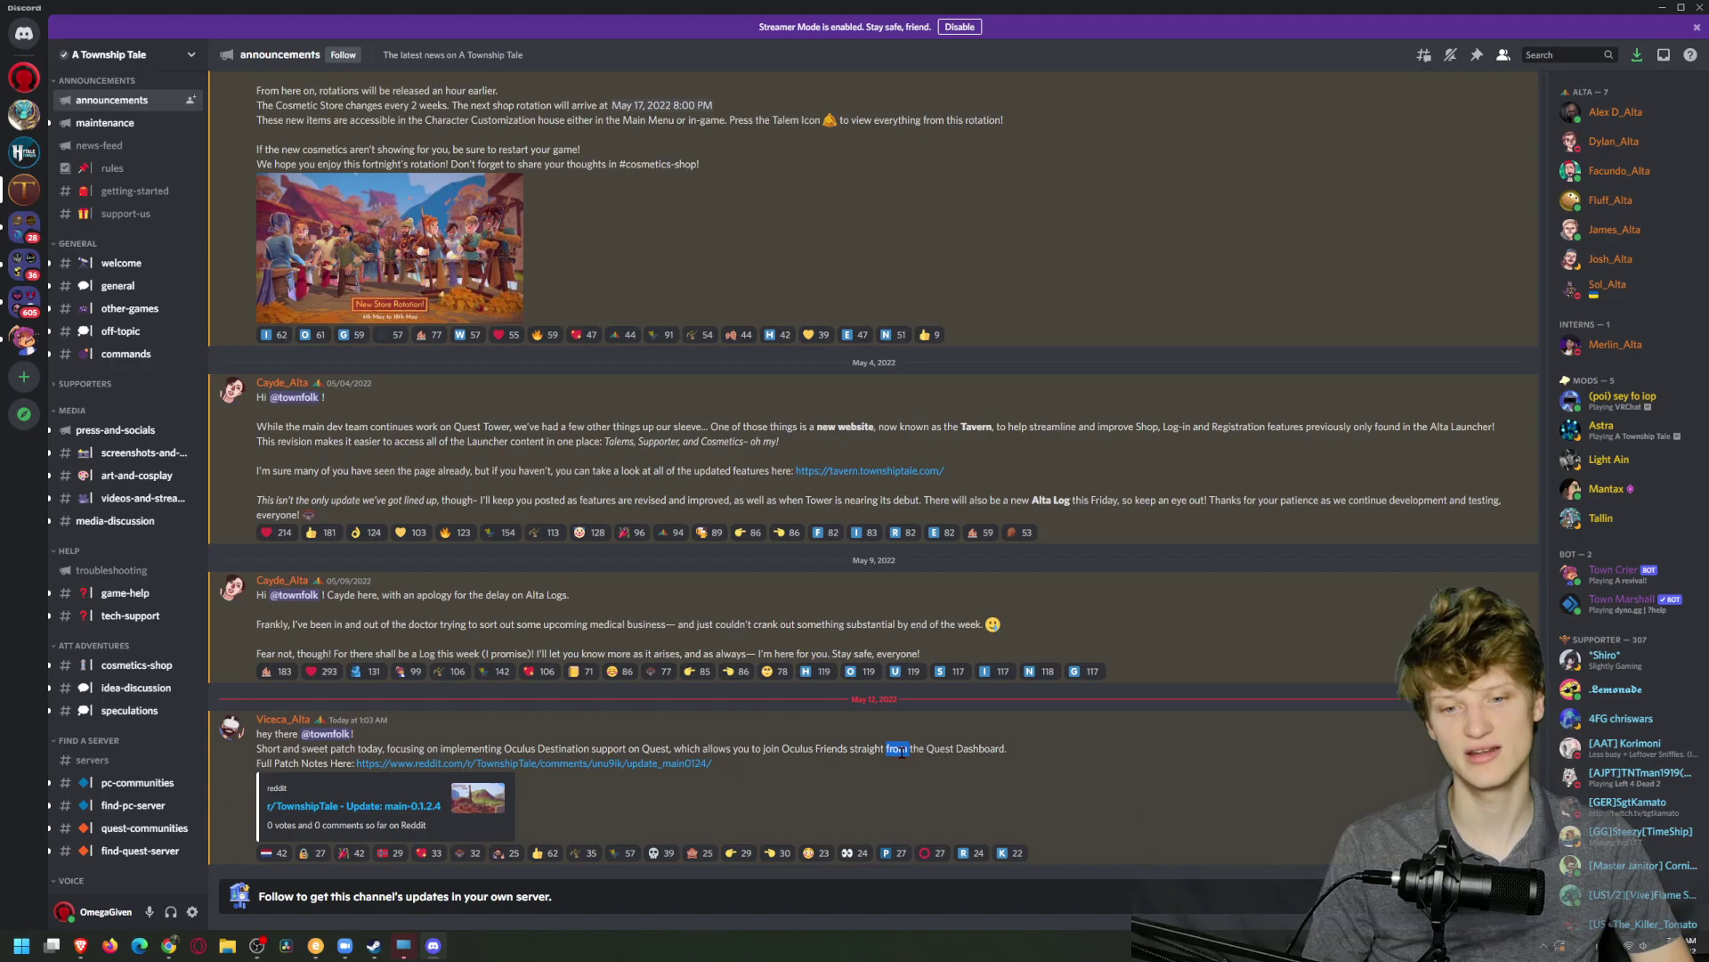
{"action": "double_click", "coordinate": [918, 748]}
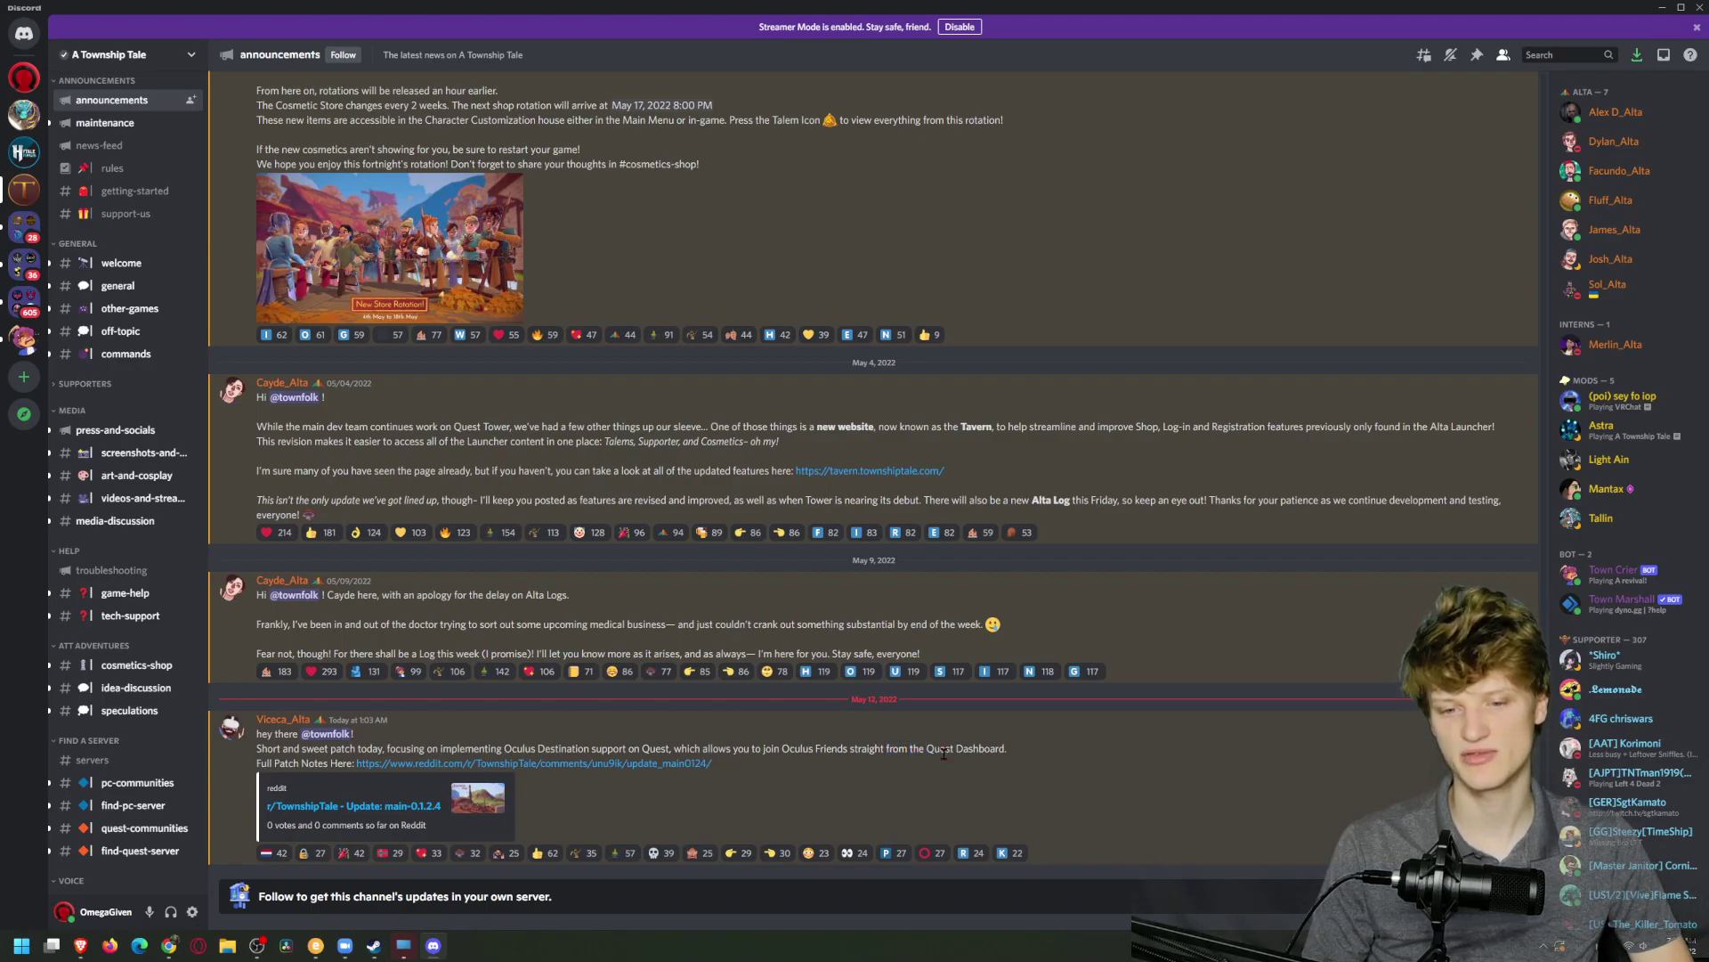
{"action": "double_click", "coordinate": [980, 749]}
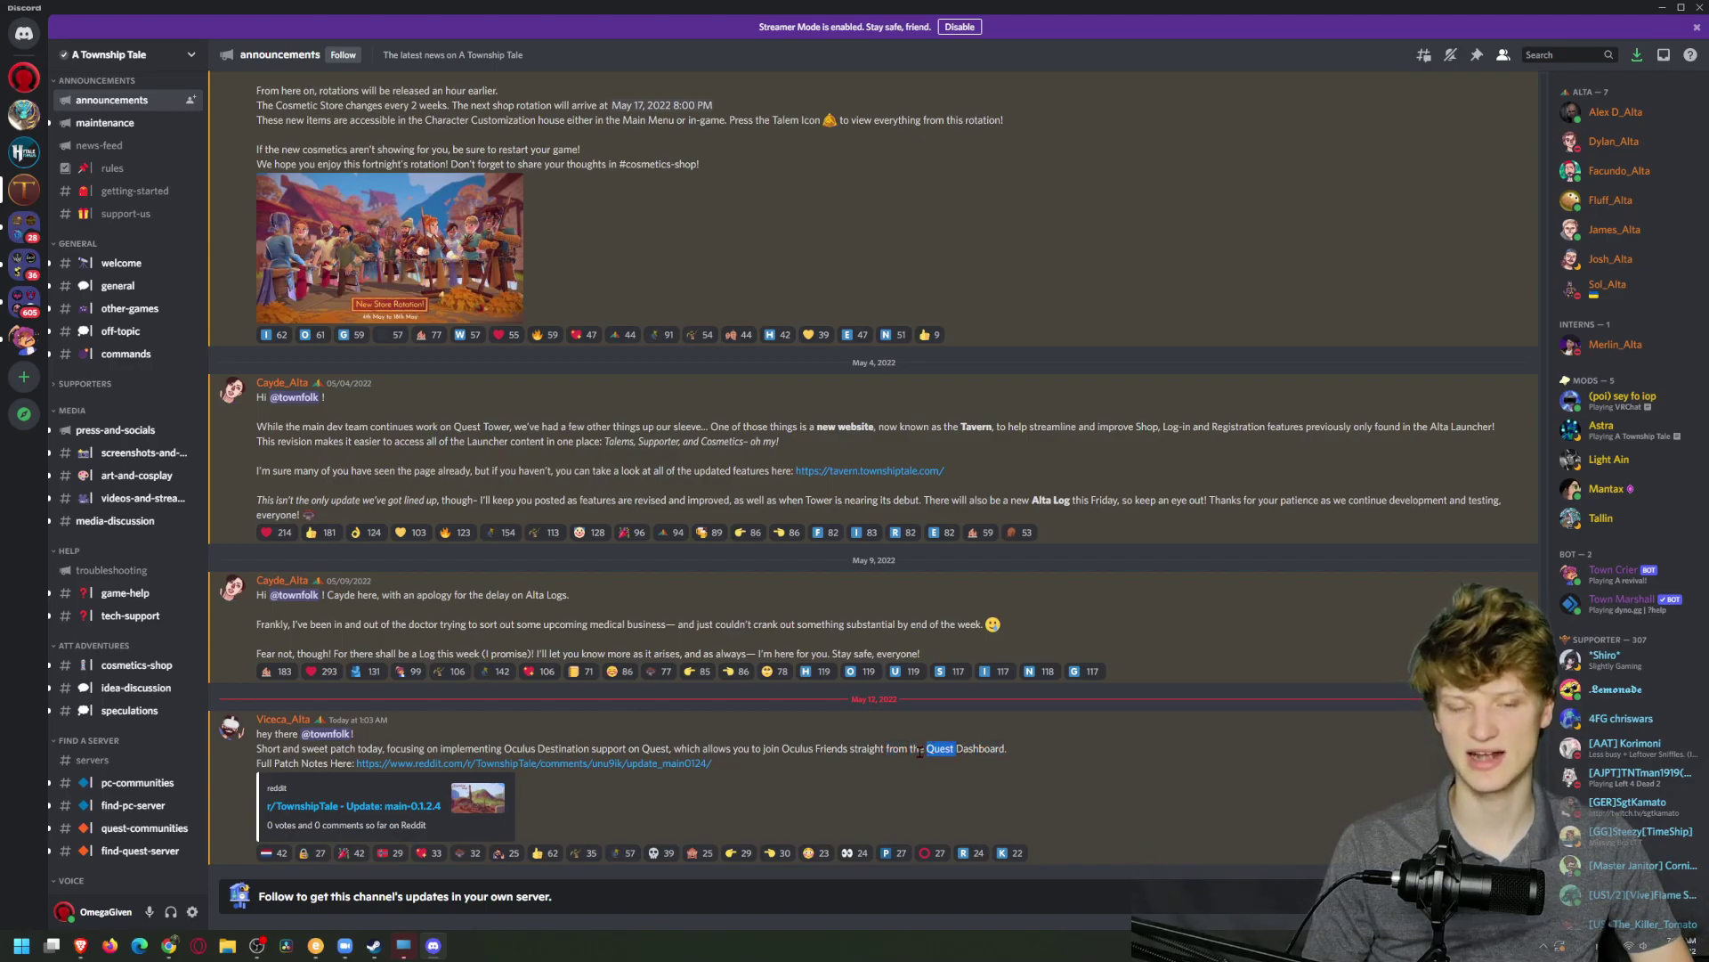
{"action": "double_click", "coordinate": [866, 751]}
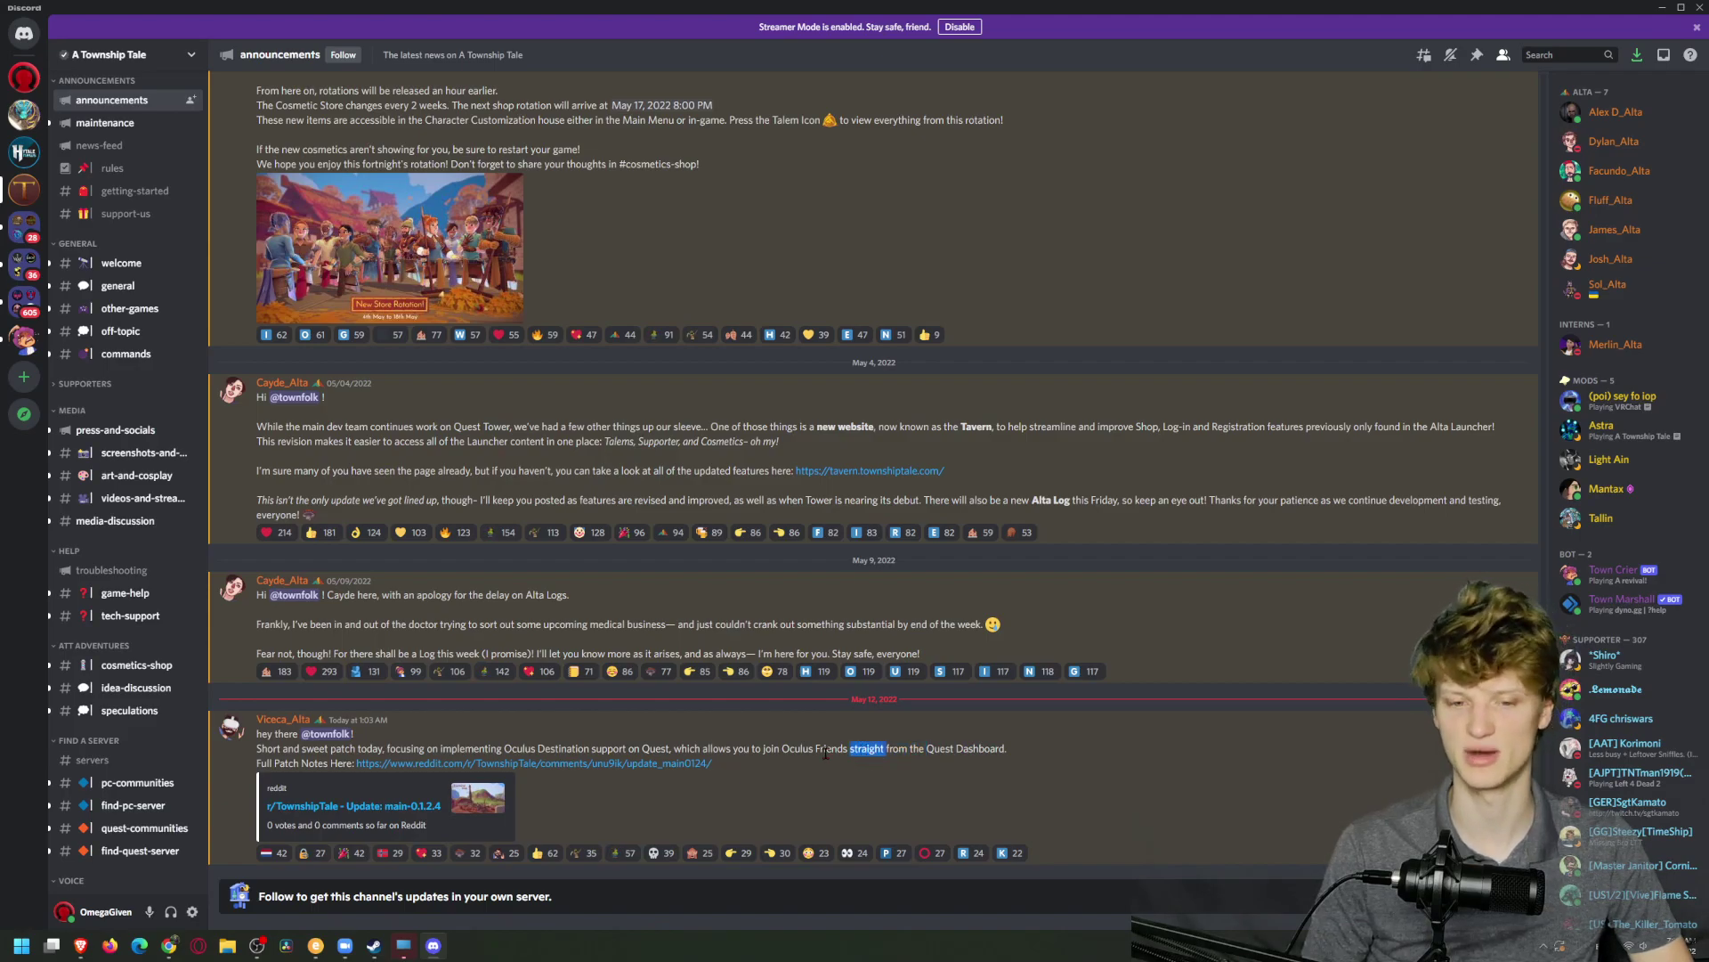
{"action": "double_click", "coordinate": [832, 750]}
{"action": "double_click", "coordinate": [797, 750]}
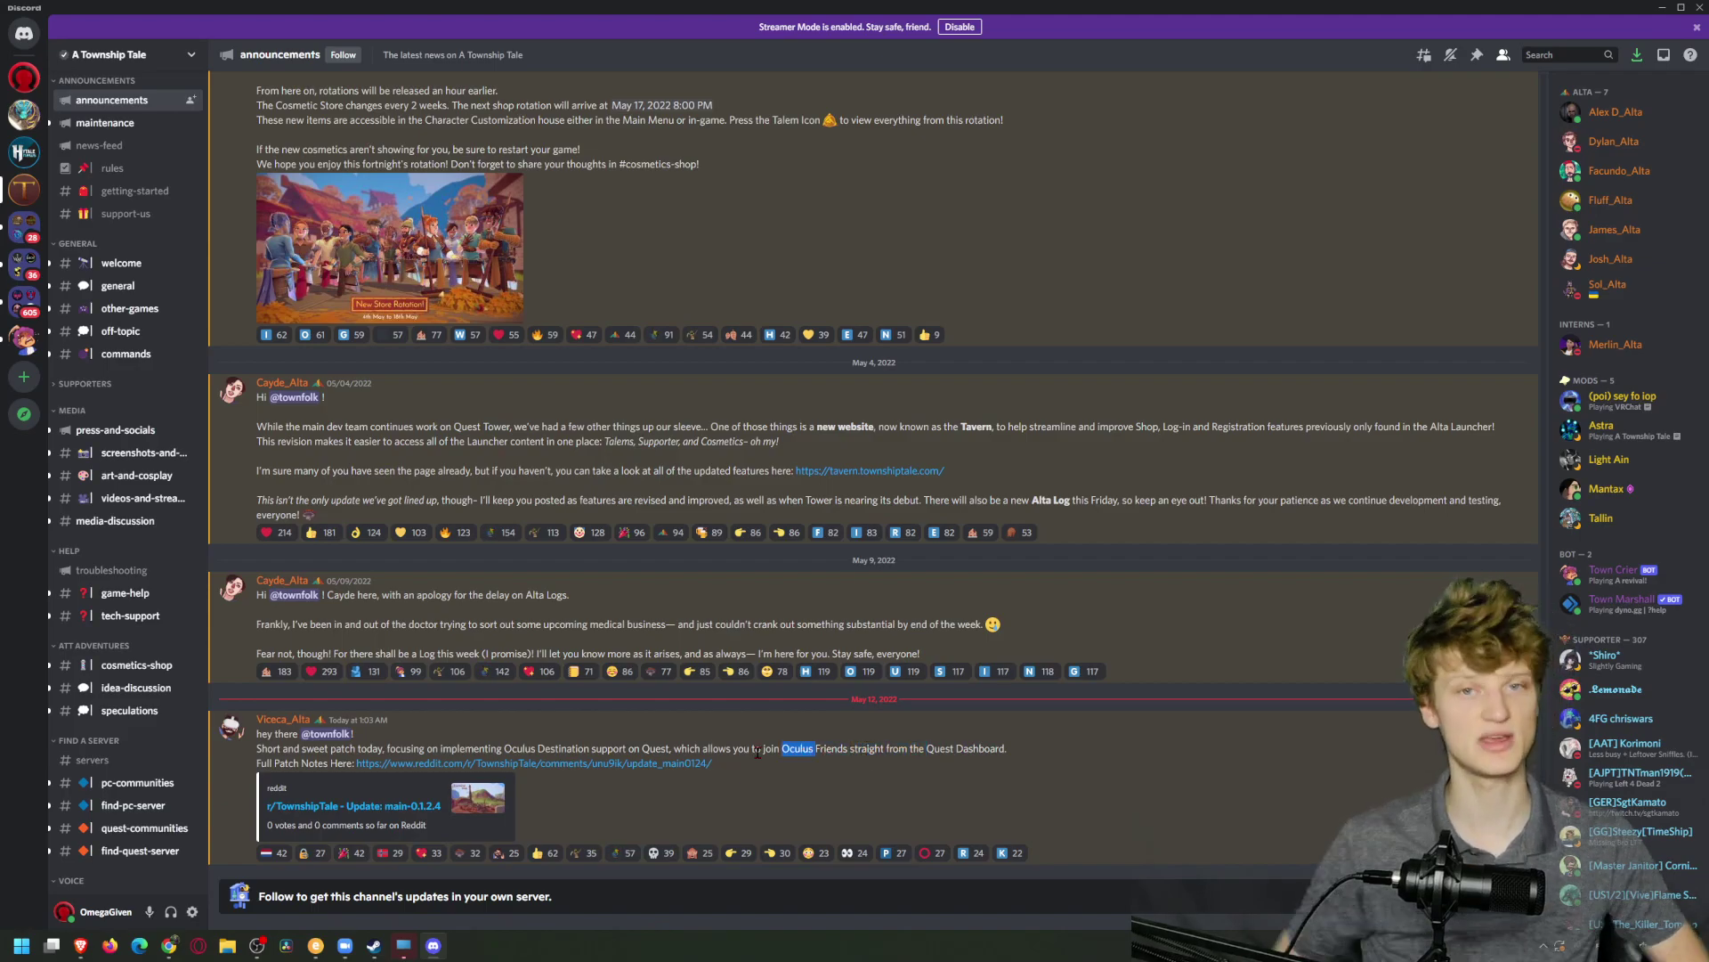